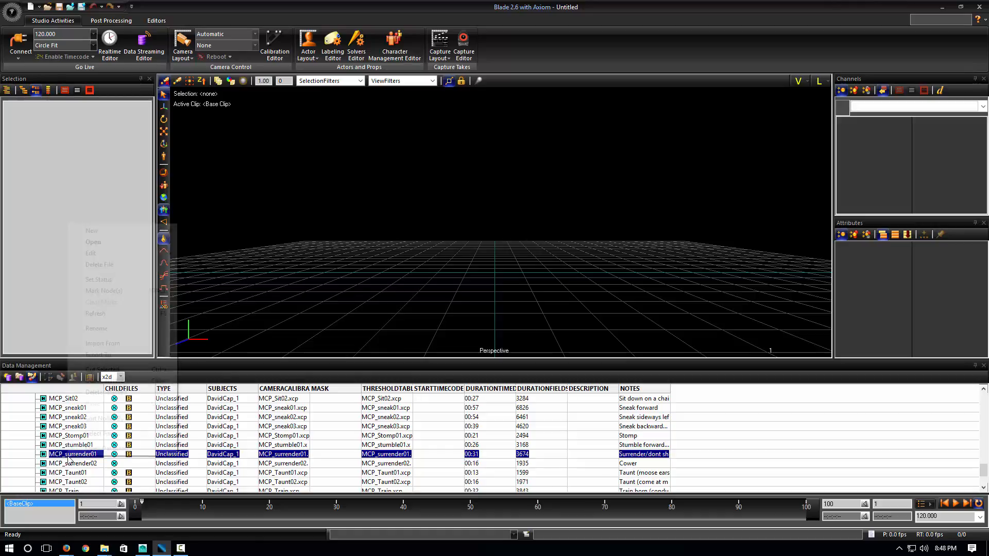
Open the MCP_surrender01 take as a Blade data file to bring in DavidCap_1
mouse_move(138, 242)
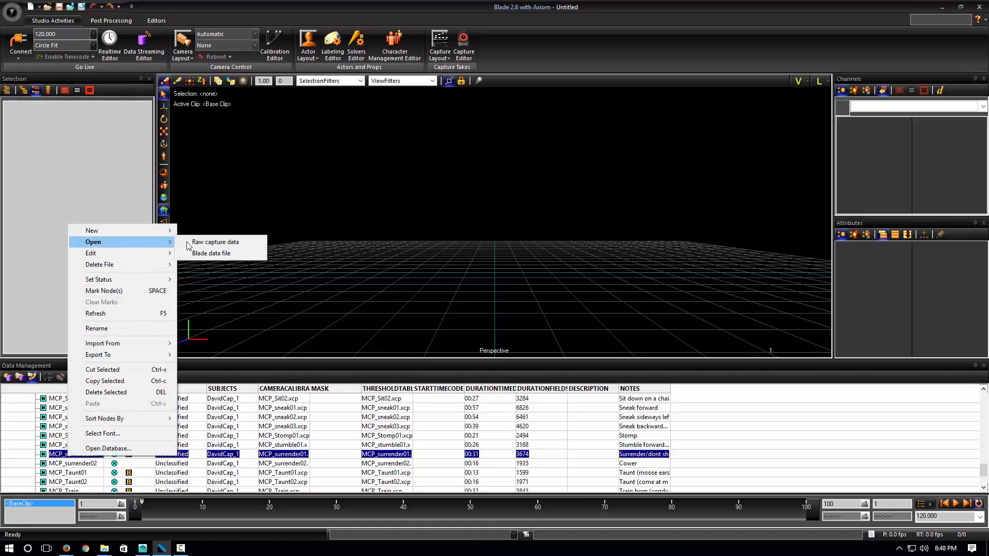
left_click(218, 253)
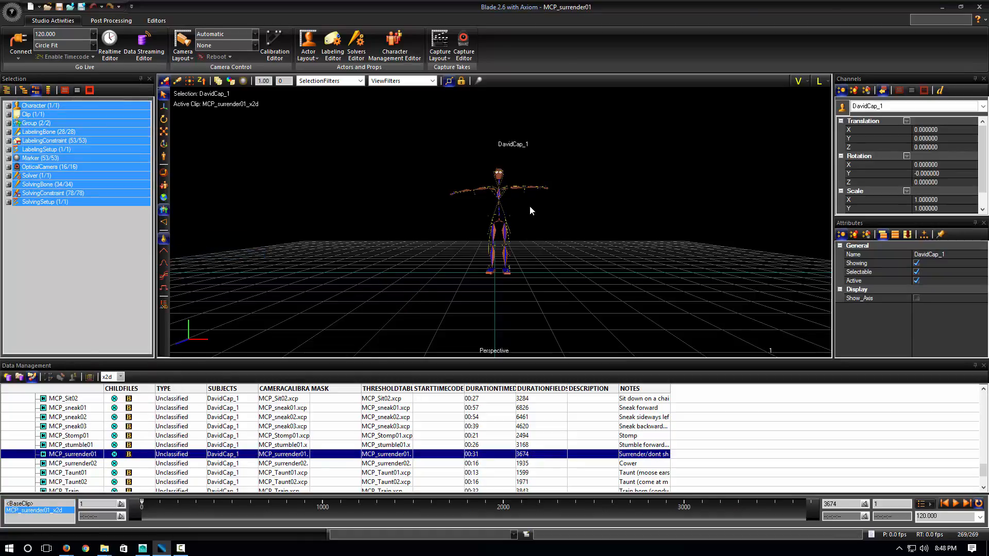
Play the surrender take on DavidCap_1, stop it, and select all 34 SolvingBone joints
key("Left")
key("Left")
key("Left")
key("Left")
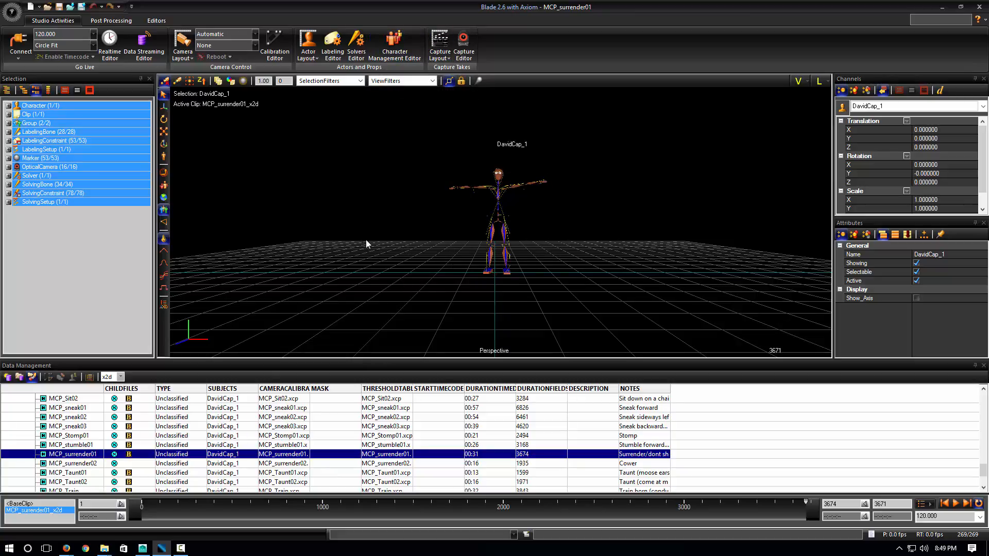
left_click_drag(375, 241, 387, 276)
left_click_drag(390, 252, 395, 272, "alt")
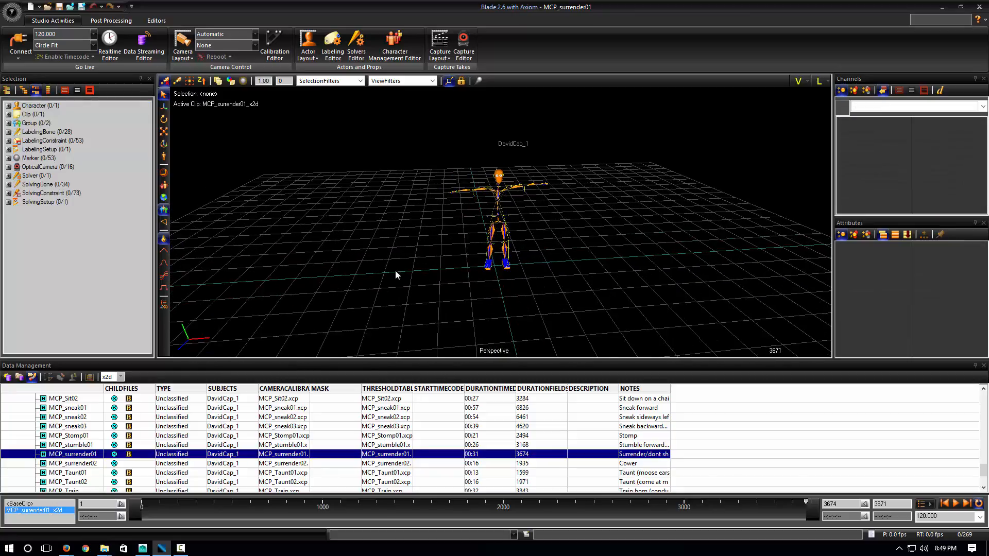
right_click_drag(395, 269, 398, 170, "alt")
left_click_drag(398, 170, 436, 267, "alt")
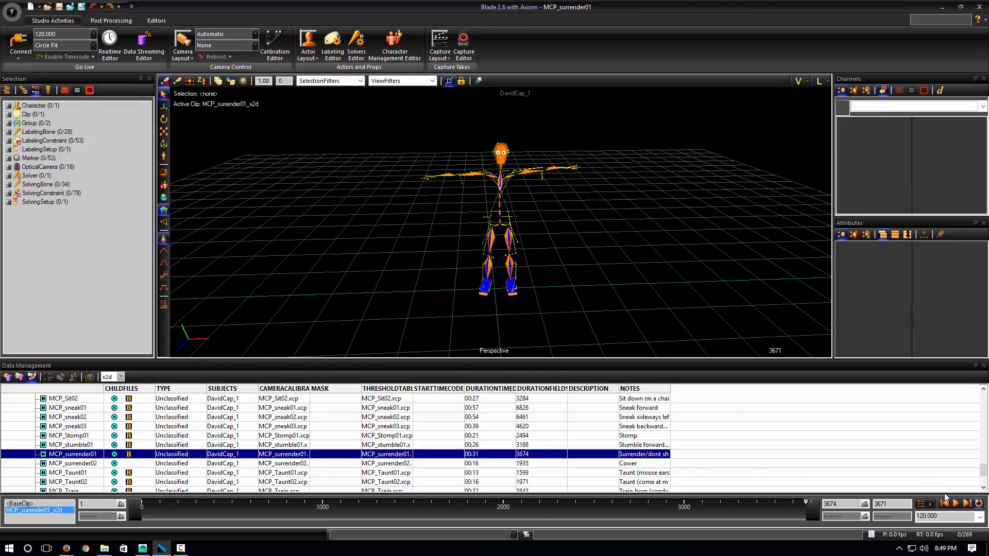
left_click(957, 504)
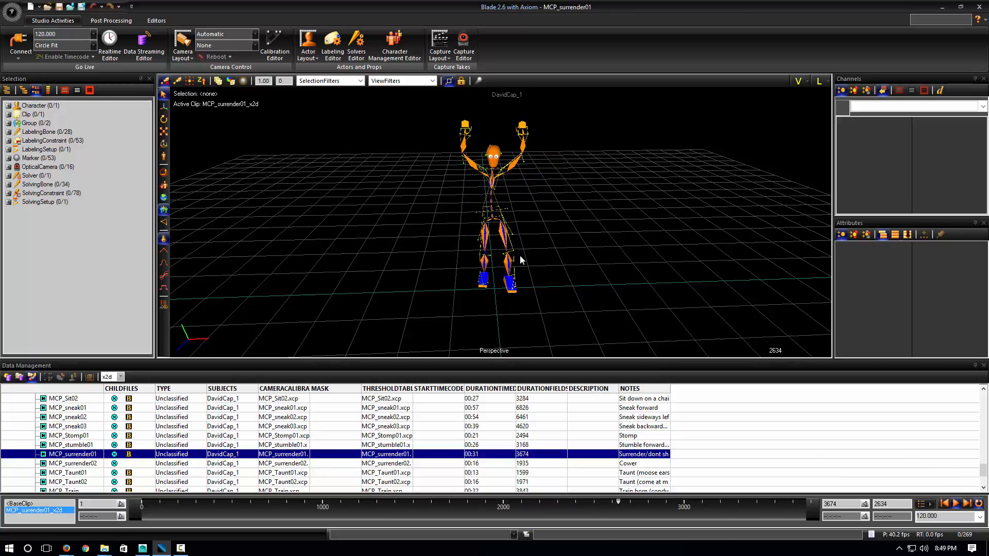
key("space")
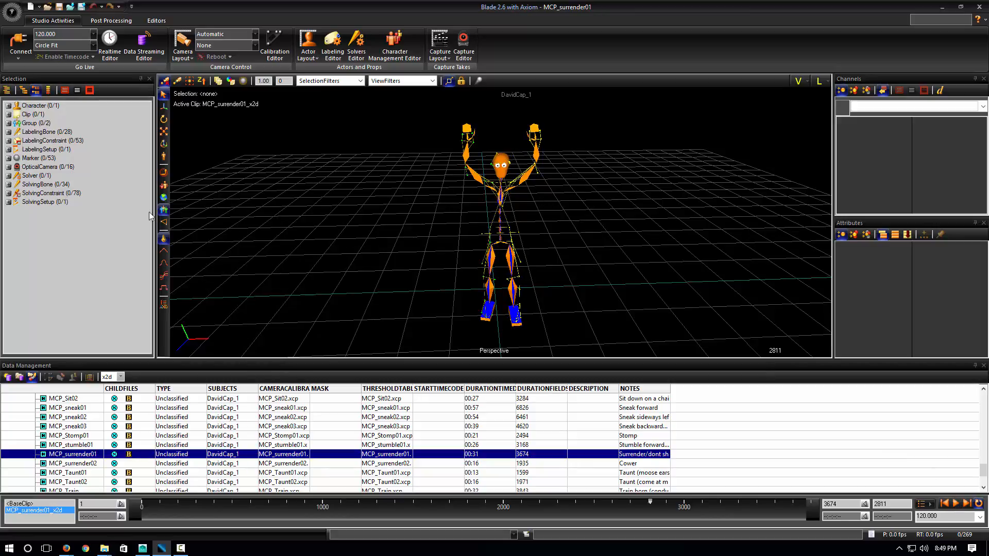
double_click(42, 185)
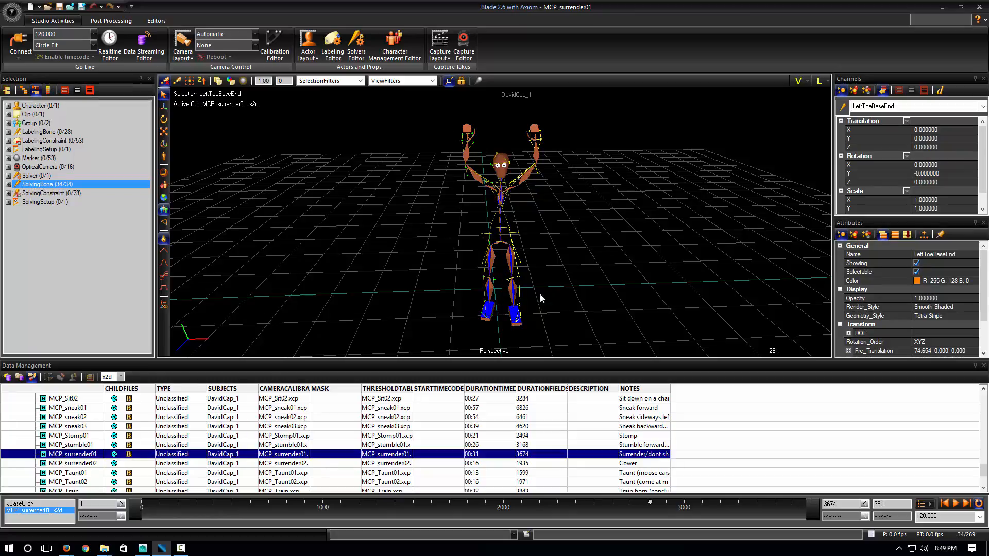
left_click(8, 184)
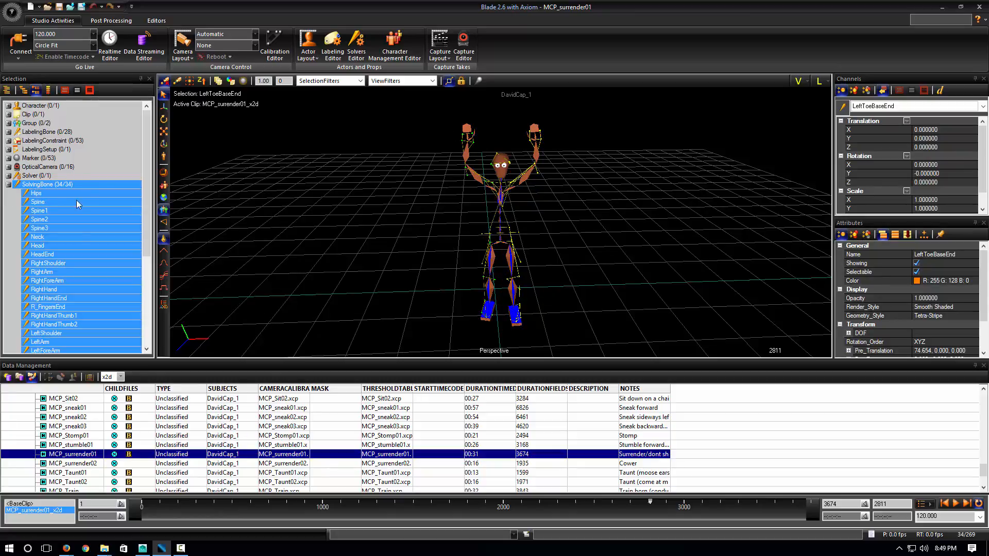
scroll(55, 196, "down", 3)
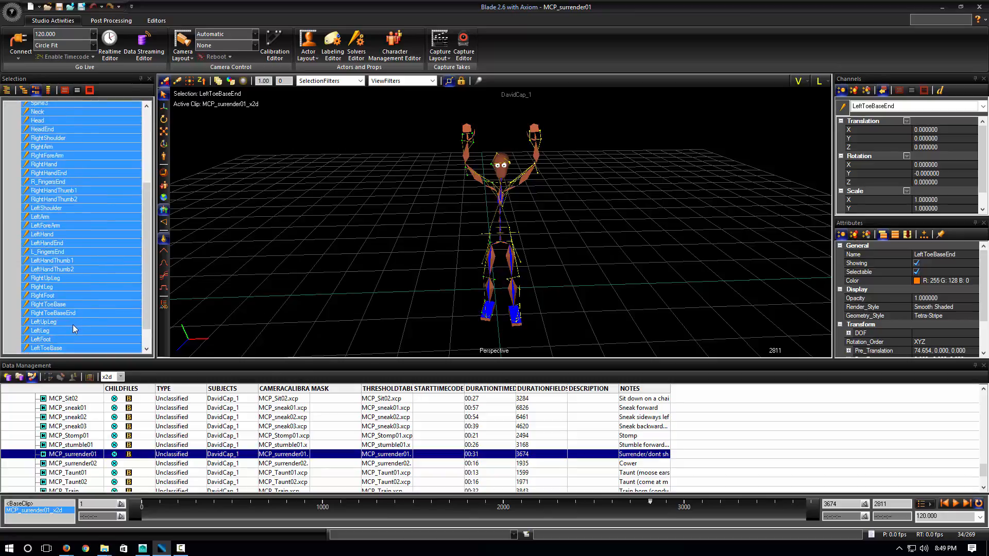
left_click(37, 173)
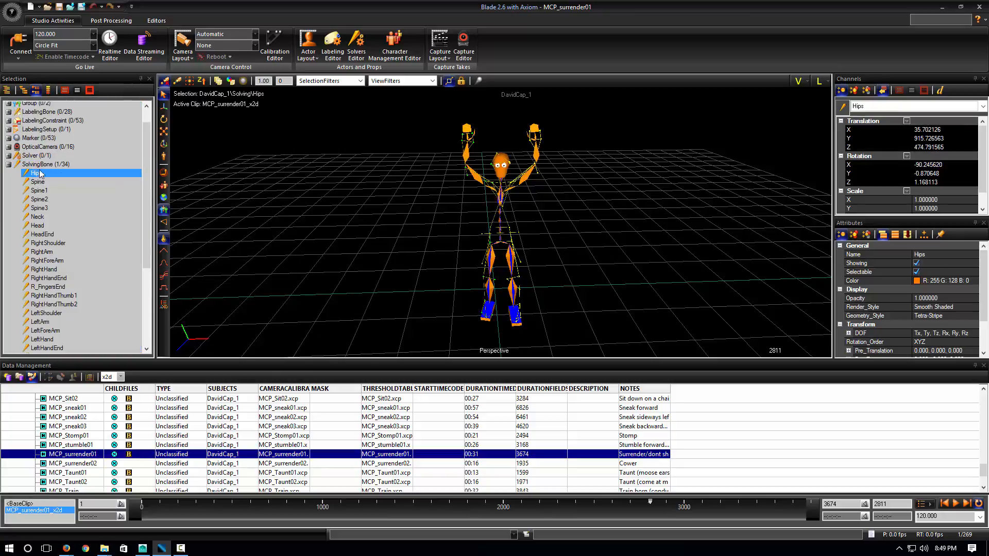
scroll(46, 257, "down", 5)
left_click(62, 330, "shift")
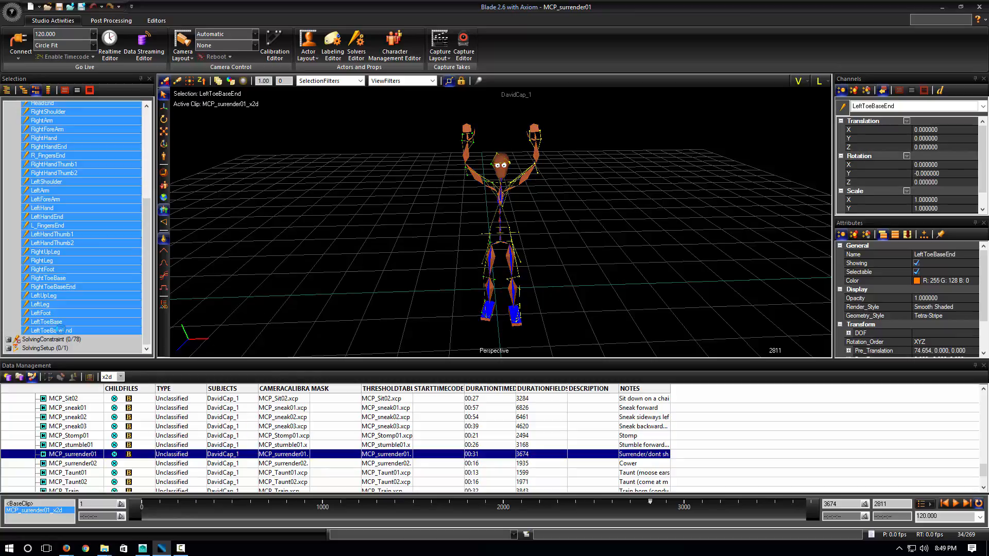
scroll(62, 309, "up", 6)
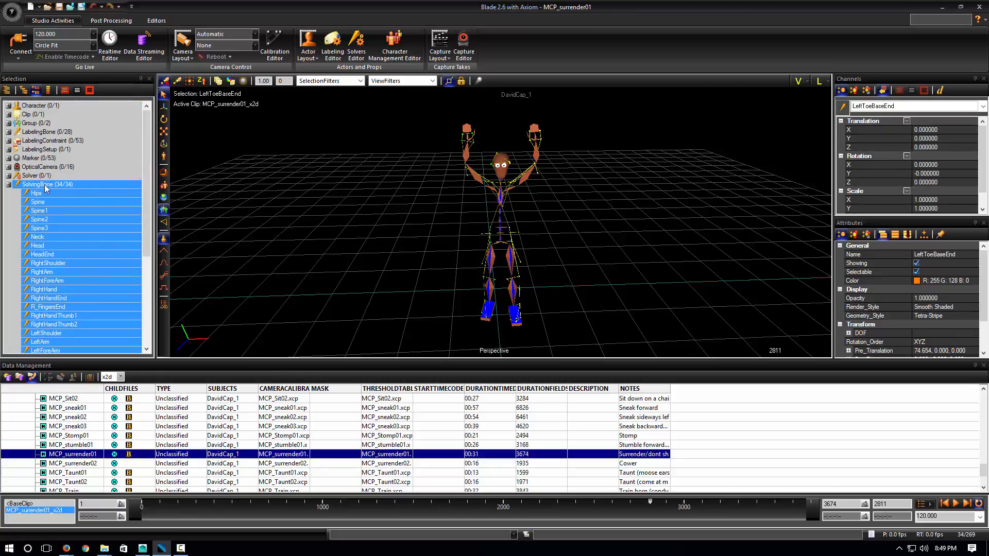
left_click(9, 184)
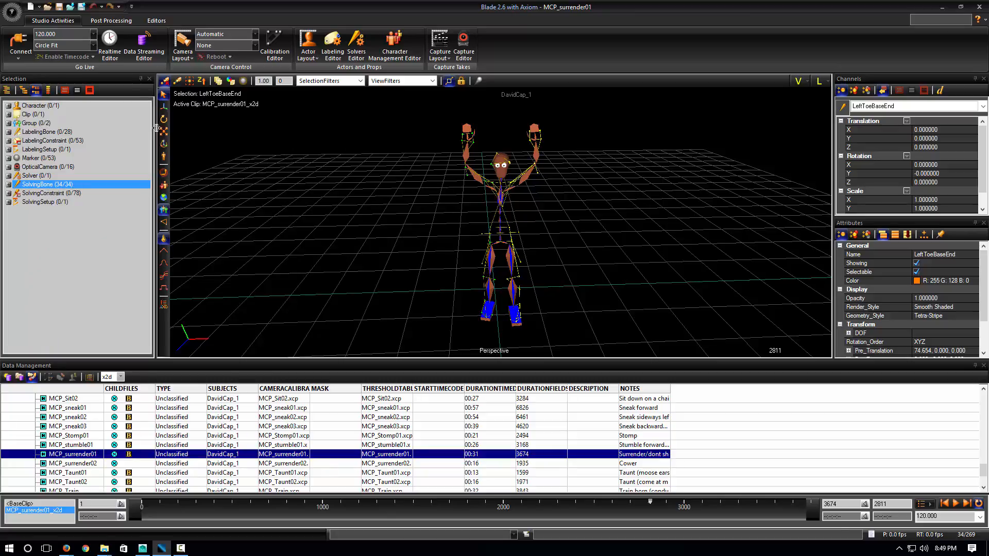
Export the selected solving bones to the Desktop as surrender01.fbx in FBX Motion format
left_click(12, 12)
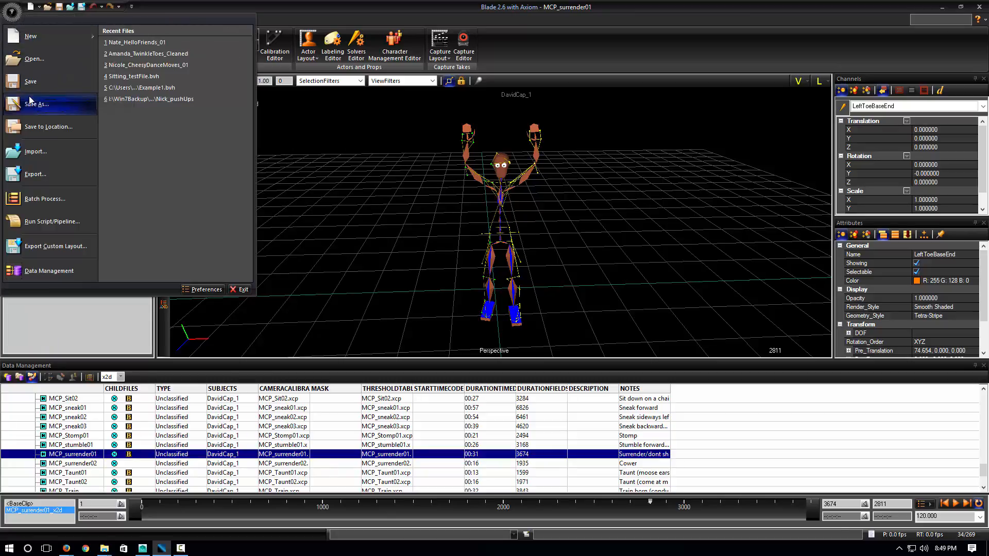
left_click(38, 178)
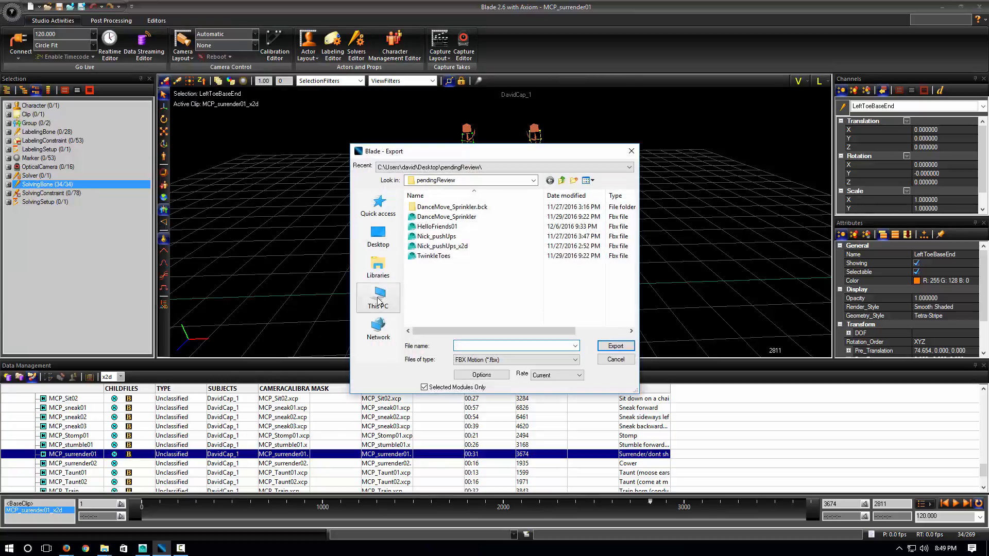
left_click(379, 238)
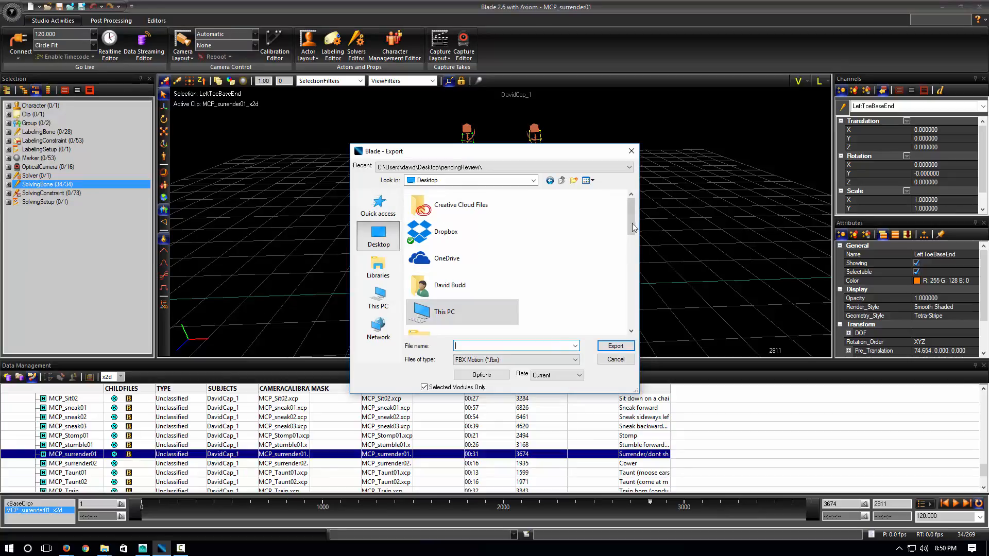
mouse_move(633, 227)
left_mouse_down()
mouse_move(634, 309)
mouse_move(645, 219)
left_mouse_up()
left_click(489, 361)
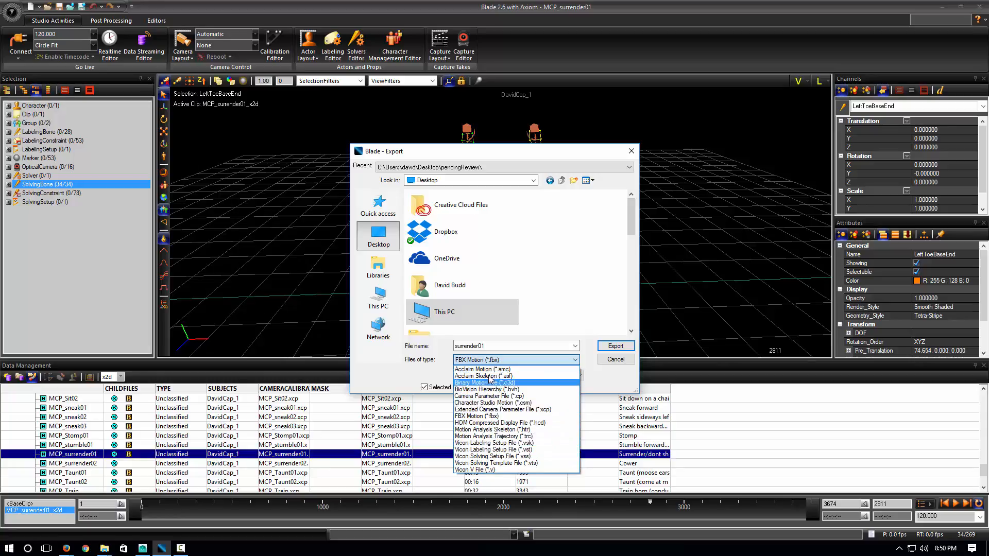
left_click(487, 361)
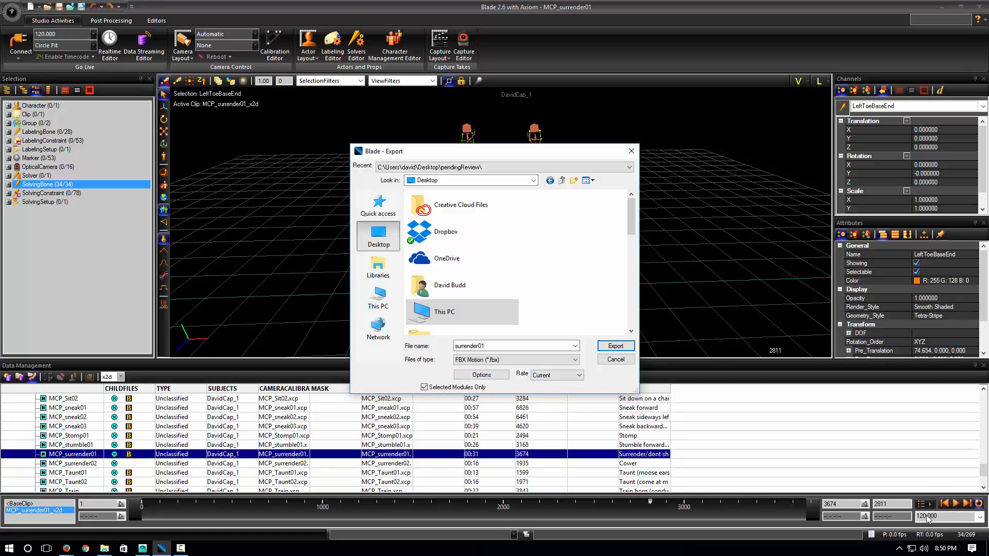
left_click(482, 375)
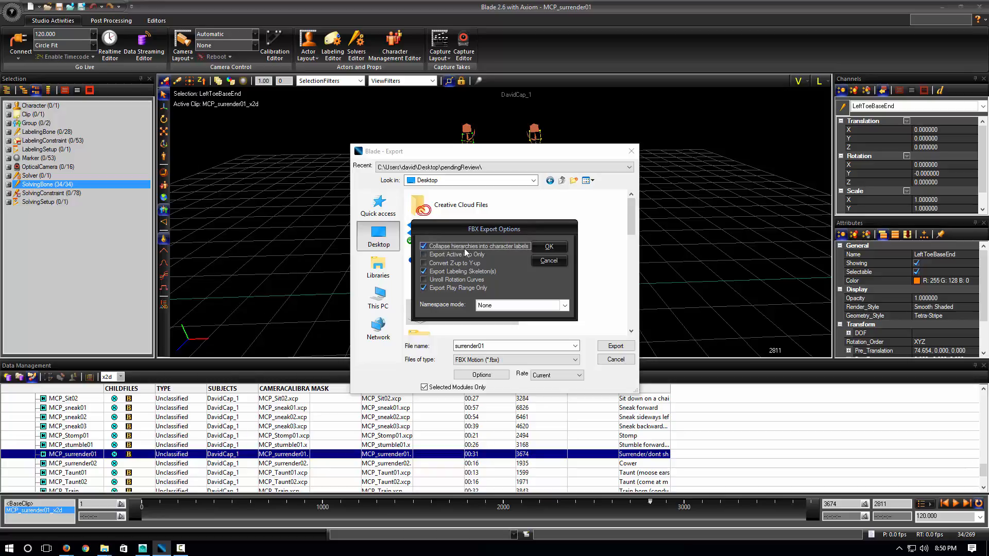
left_click(549, 246)
left_click(615, 346)
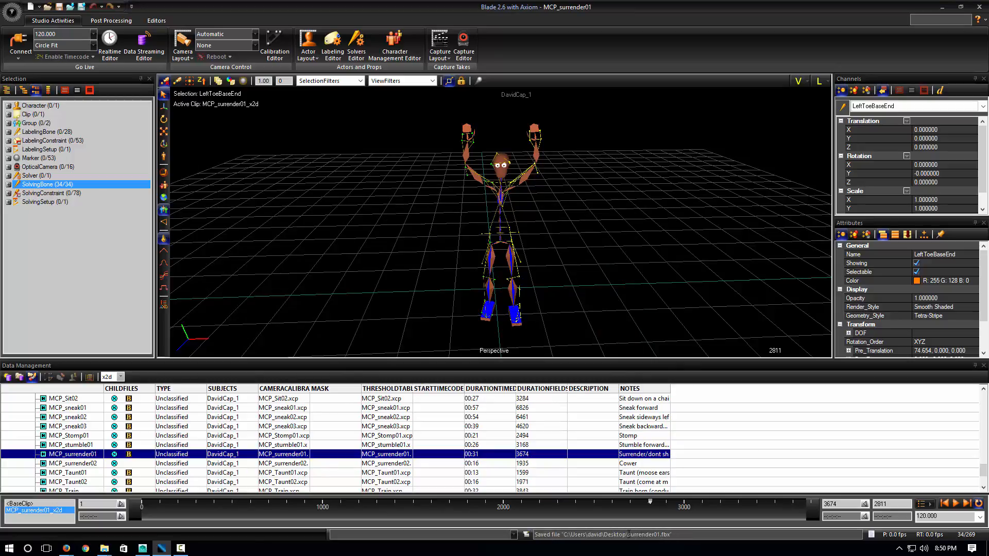
Switch to MotionBuilder and look over the character and its take list
left_click(143, 548)
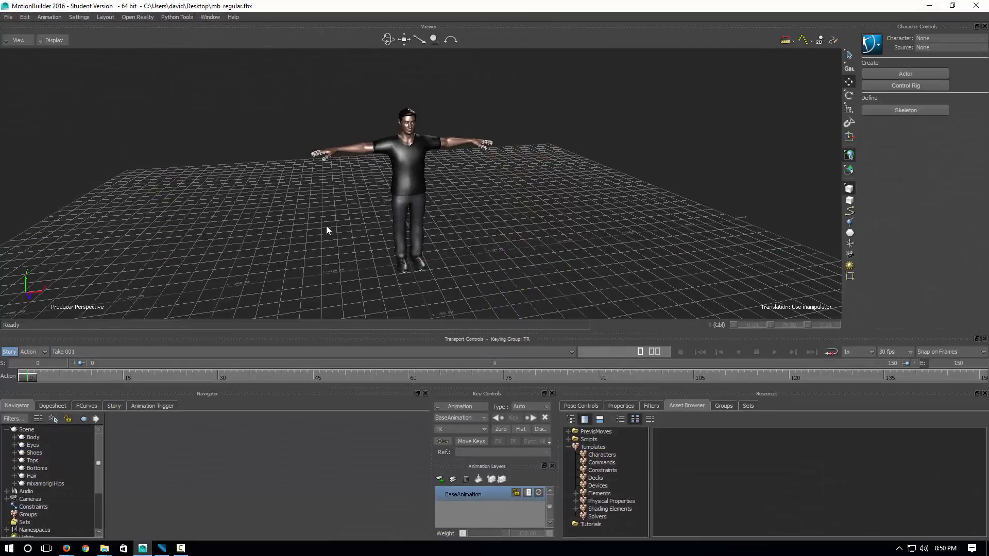
left_click_drag(315, 228, 307, 252, "ctrl+shift")
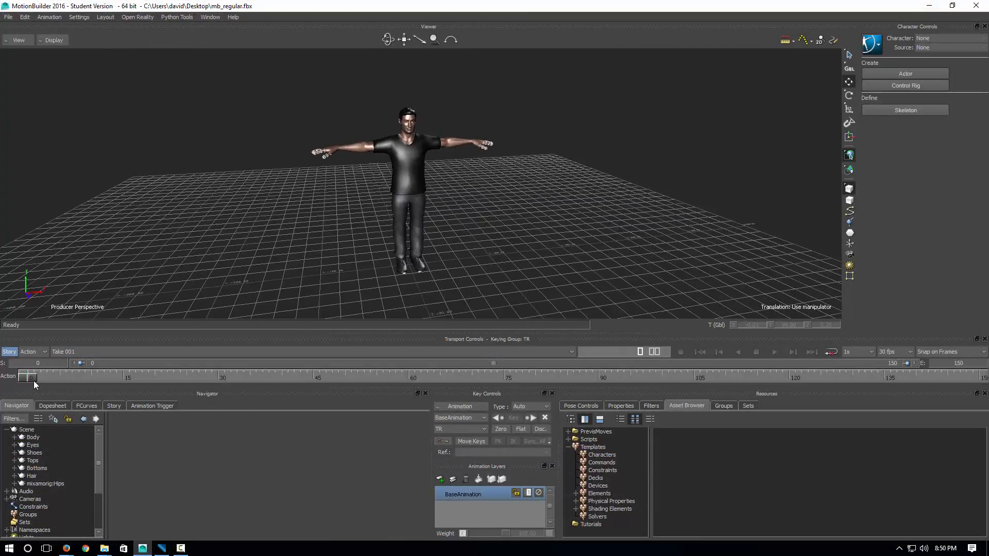
left_click(66, 354)
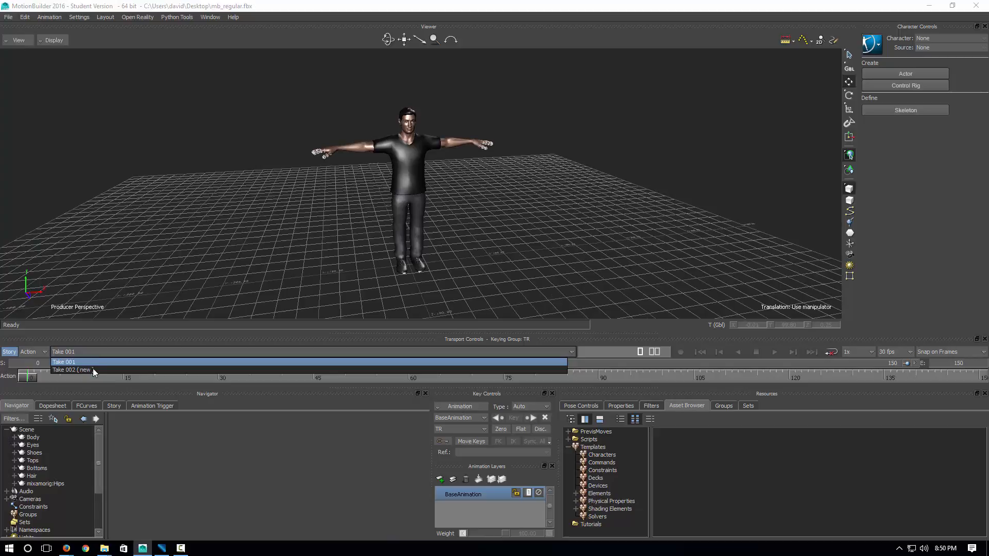
left_click(139, 268)
left_click_drag(276, 253, 1, 7, "ctrl+shift")
Merge surrender01.fbx as take MCP_surrender01_x2d and scrub through its skeleton motion
left_click(8, 17)
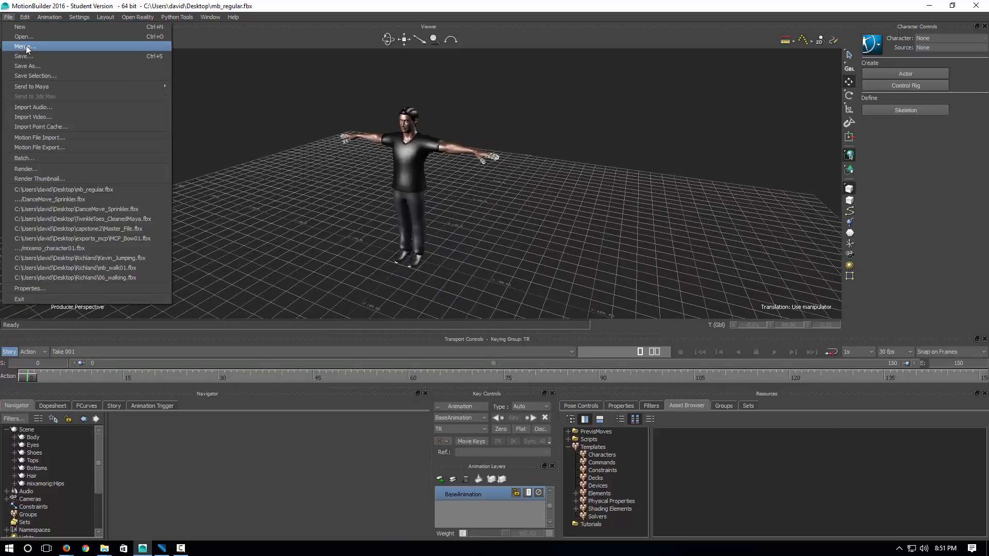
left_click(23, 46)
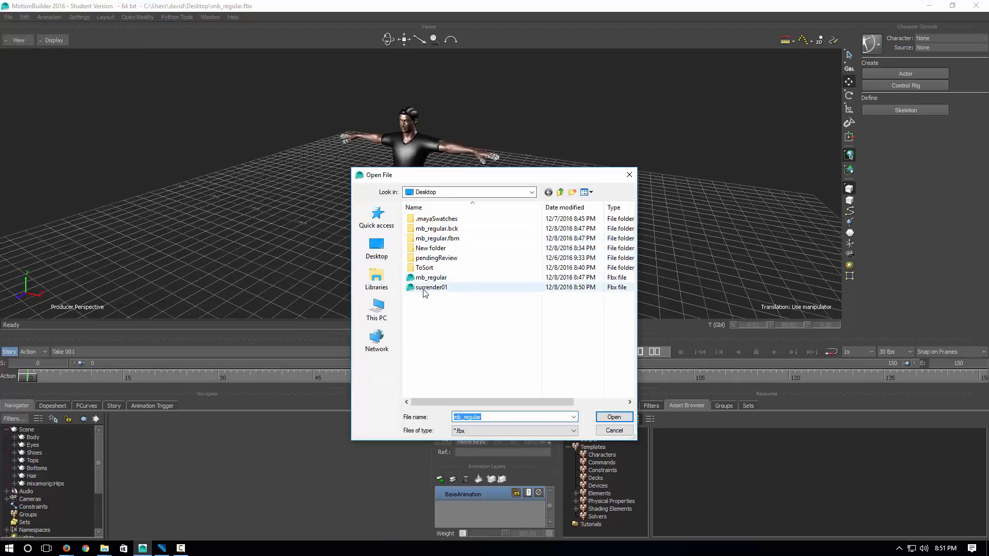
double_click(430, 288)
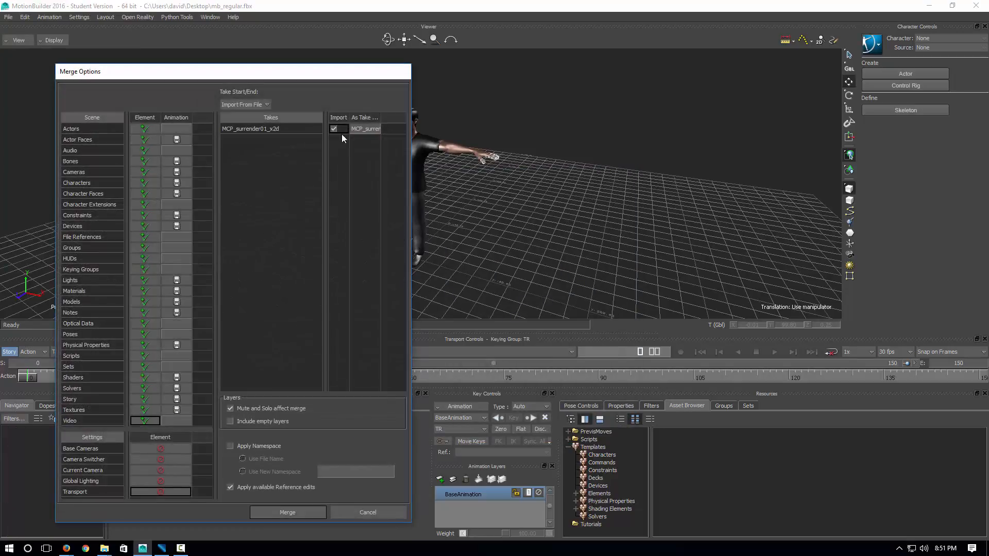
left_click(287, 512)
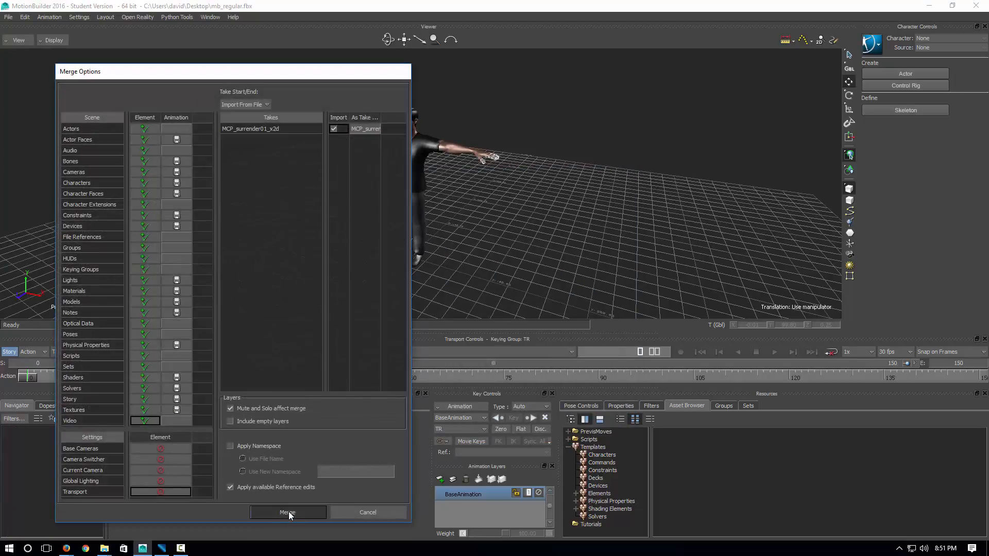
mouse_move(292, 237)
left_mouse_down("ctrl+shift")
mouse_move(352, 236)
mouse_move(306, 236)
left_mouse_up("ctrl+shift")
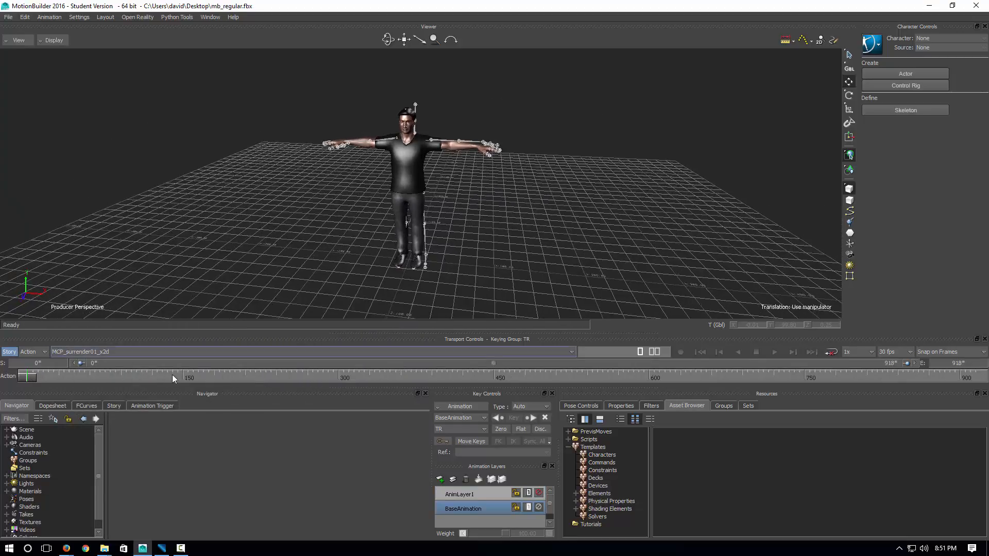
left_click_drag(32, 378, 184, 530)
Check Blade's FBX Export Options, then expand the Scene list in MotionBuilder's Navigator
left_click(162, 548)
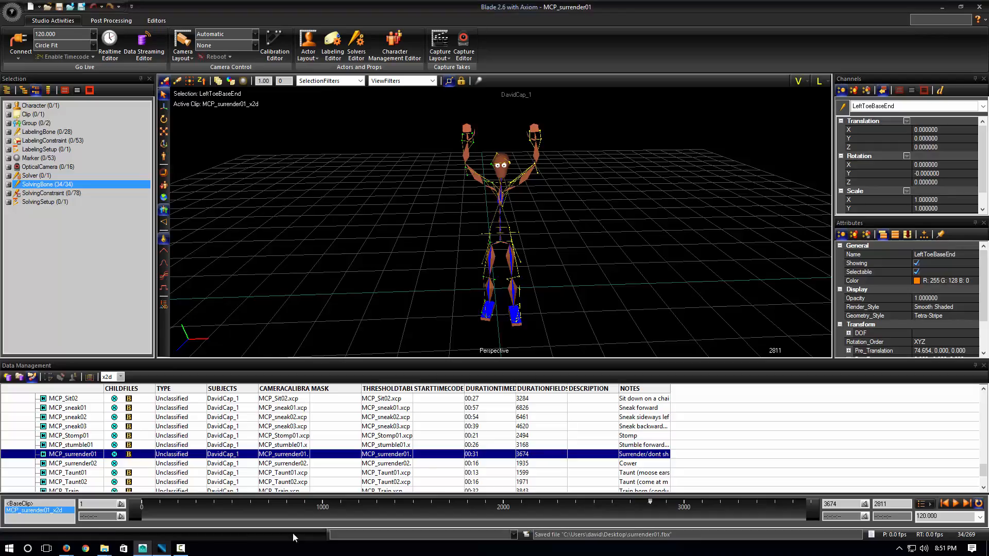
left_click(11, 11)
left_click(46, 175)
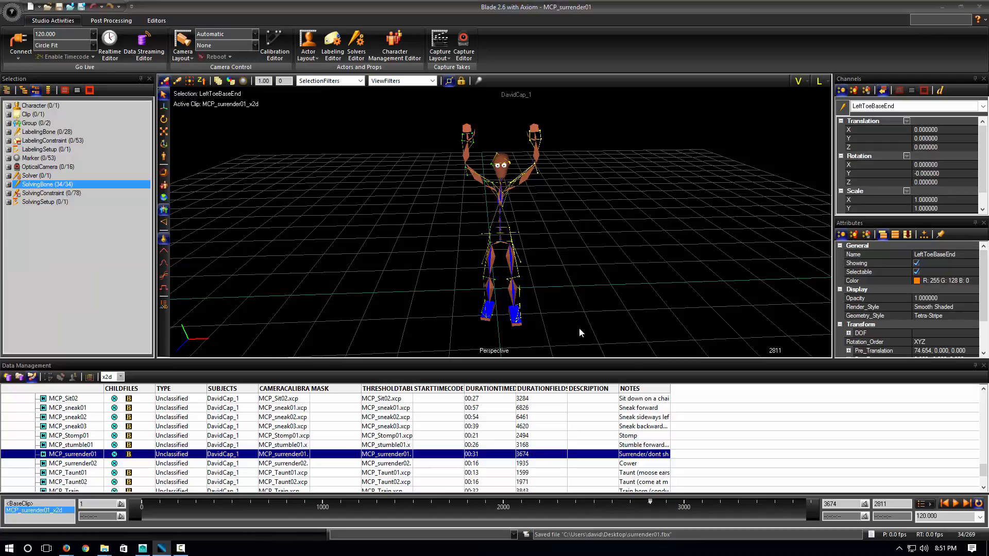
left_click(482, 375)
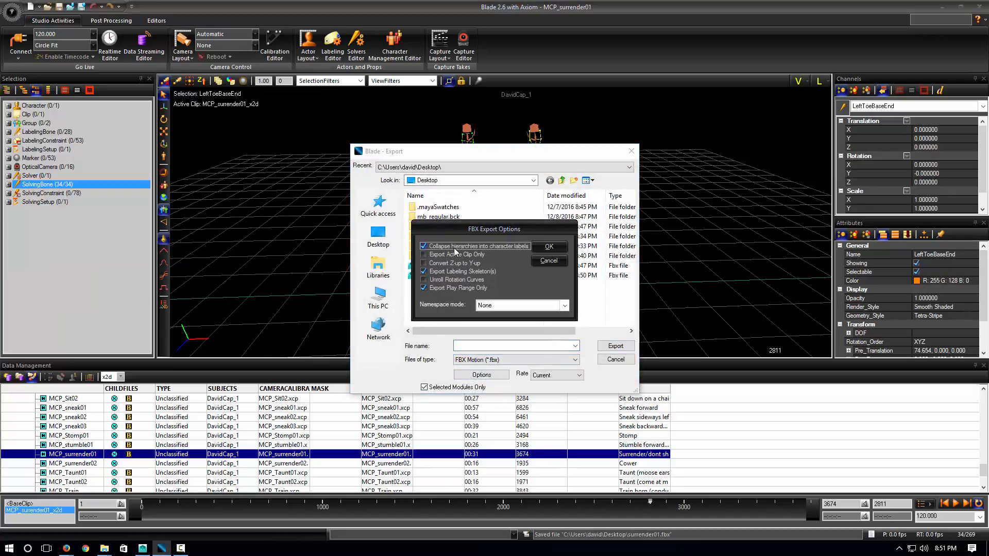
left_click(553, 263)
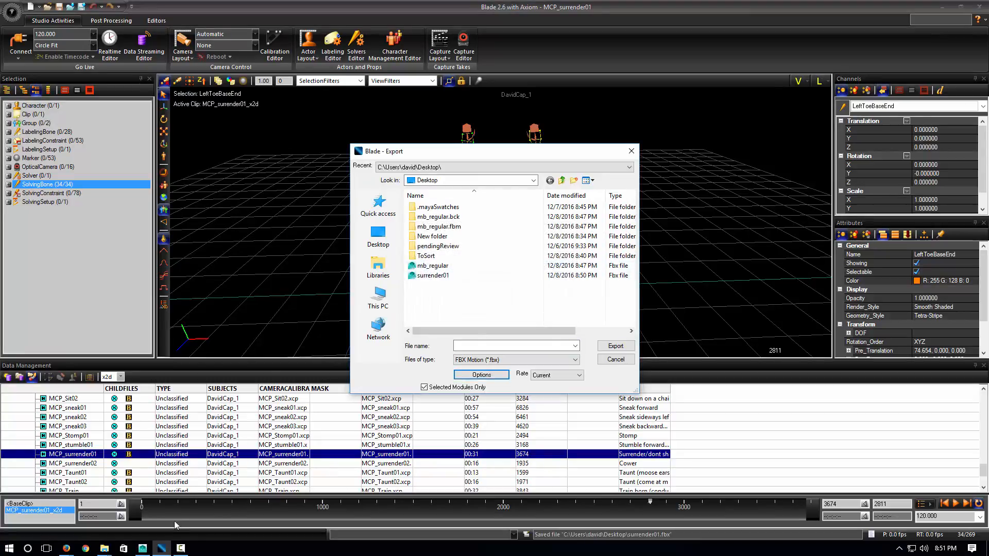
left_click(142, 548)
left_click(7, 428)
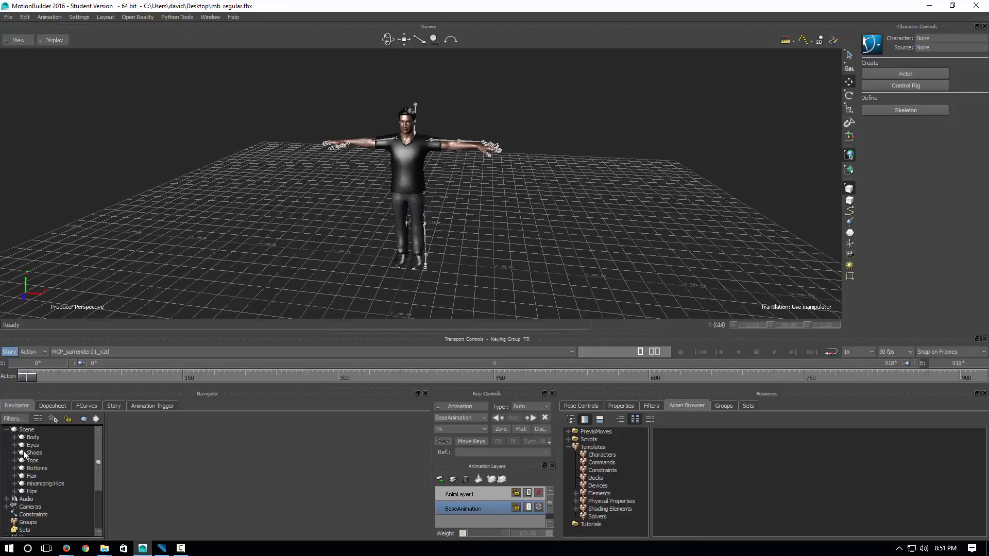
Select the merged skeleton's Hips joint in the Navigator's Scene list
left_click(31, 491)
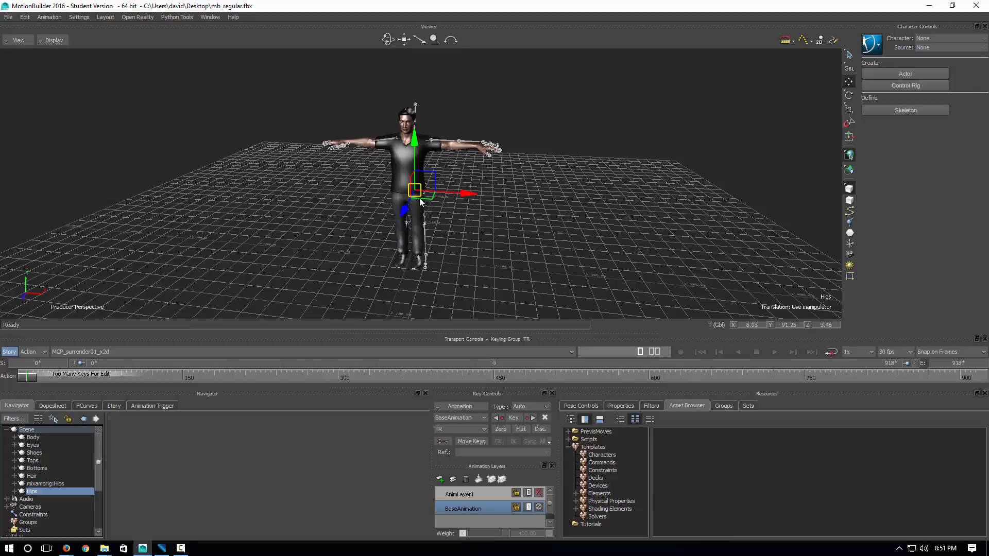
left_click(297, 236)
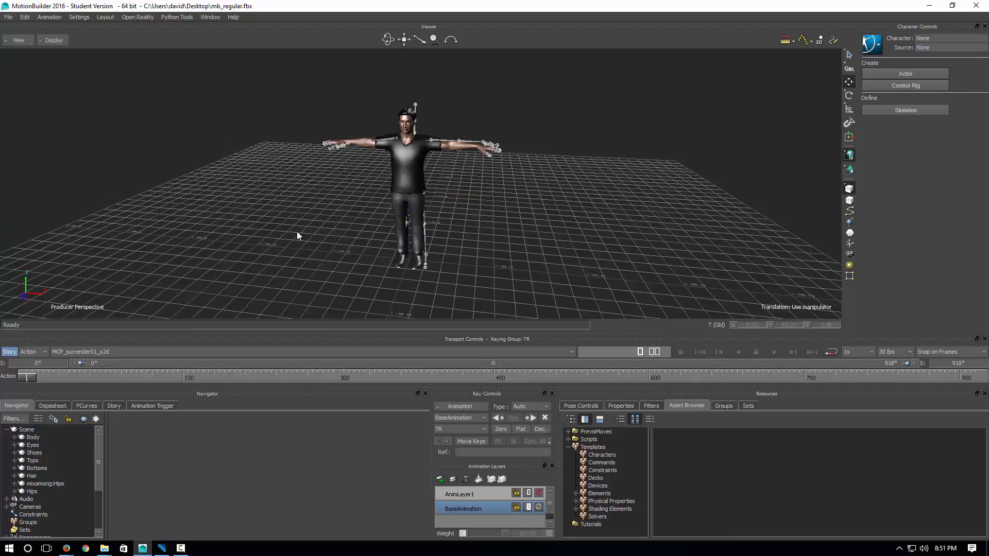
left_click_drag(264, 234, 410, 144, "ctrl+shift")
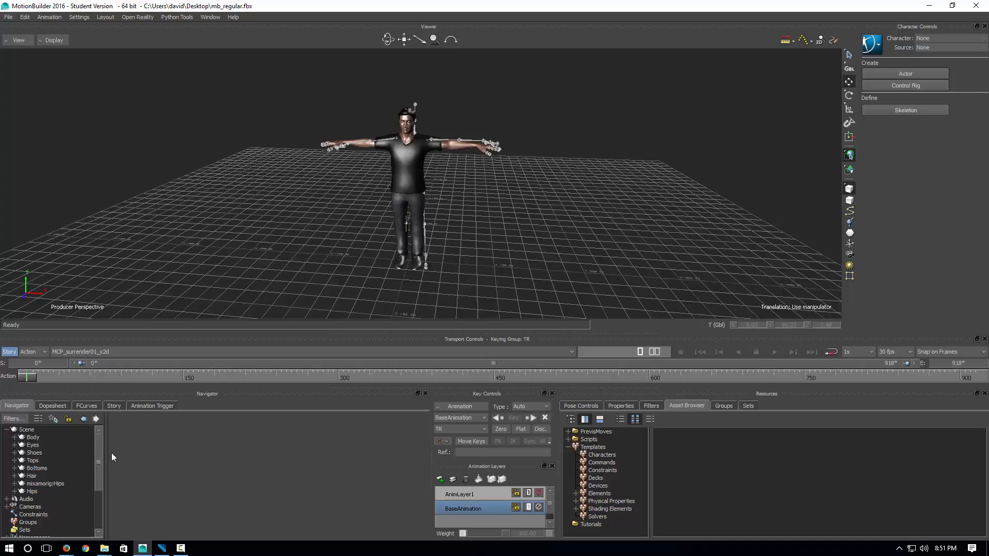
left_click_drag(281, 211, 330, 229, "ctrl+shift")
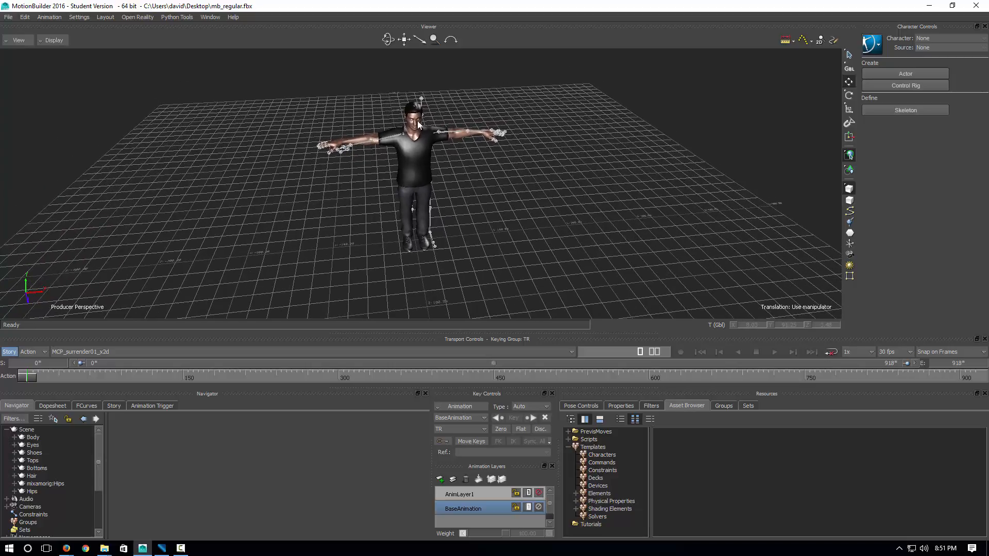
left_click(32, 492)
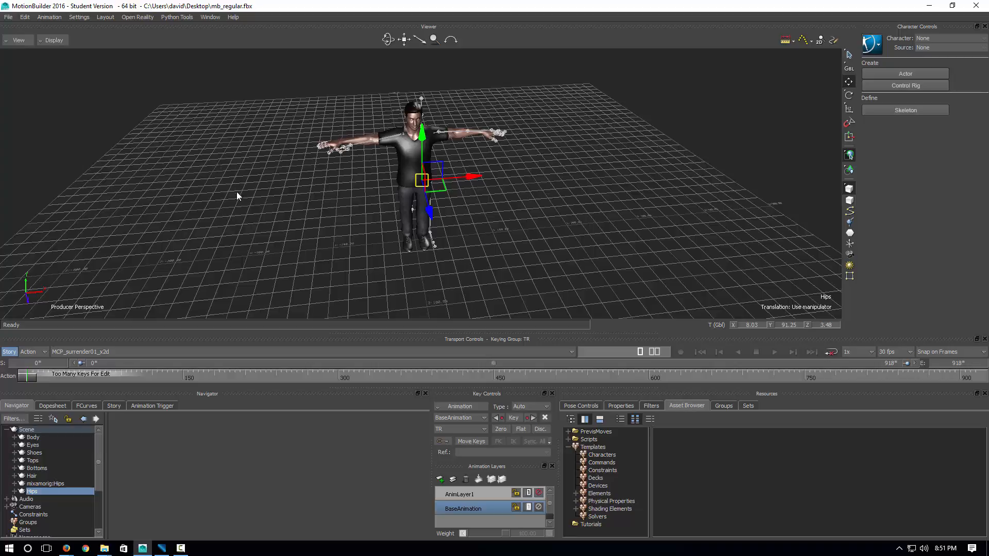
left_click(245, 267)
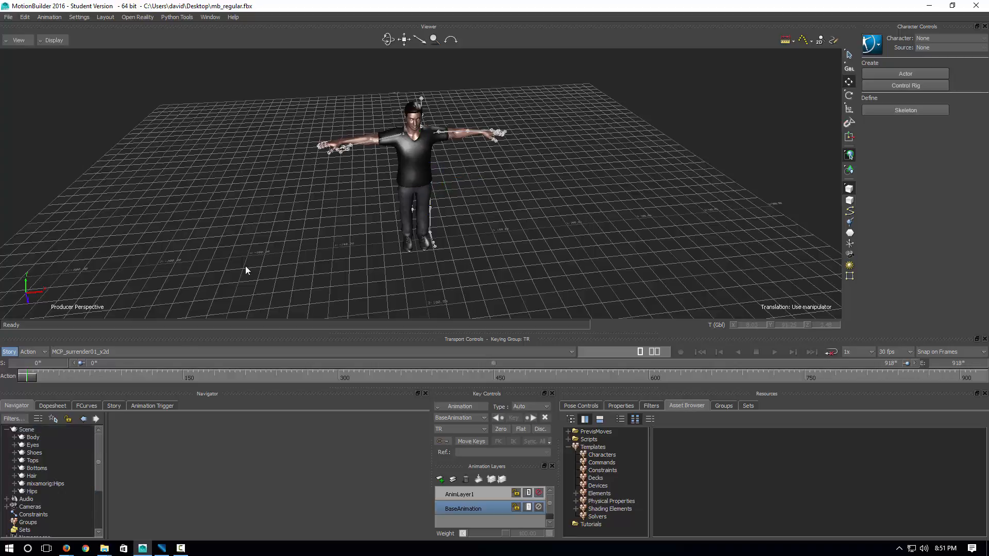
left_click(32, 493)
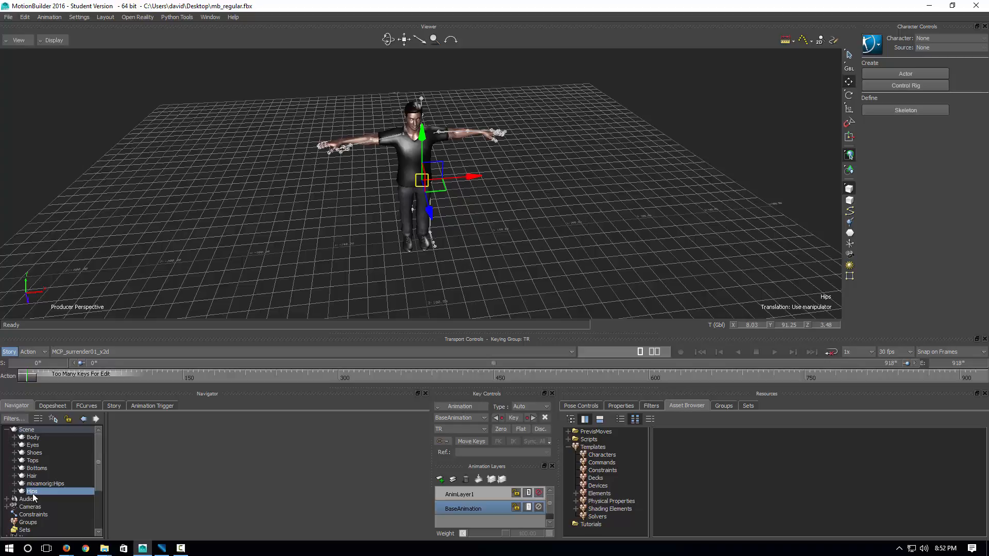
Select the whole Hips branch of 34 joints and show its Properties
right_click(33, 496)
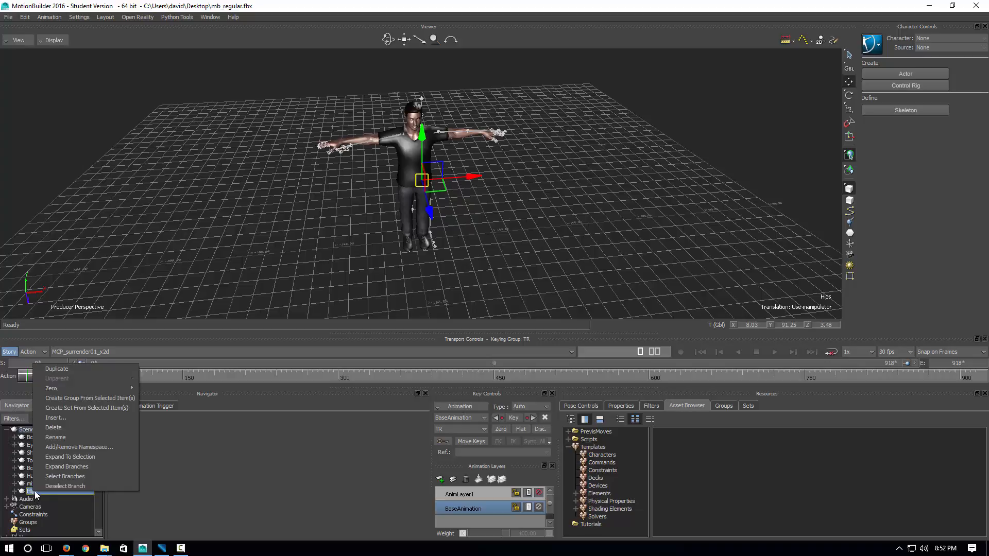
left_click(65, 477)
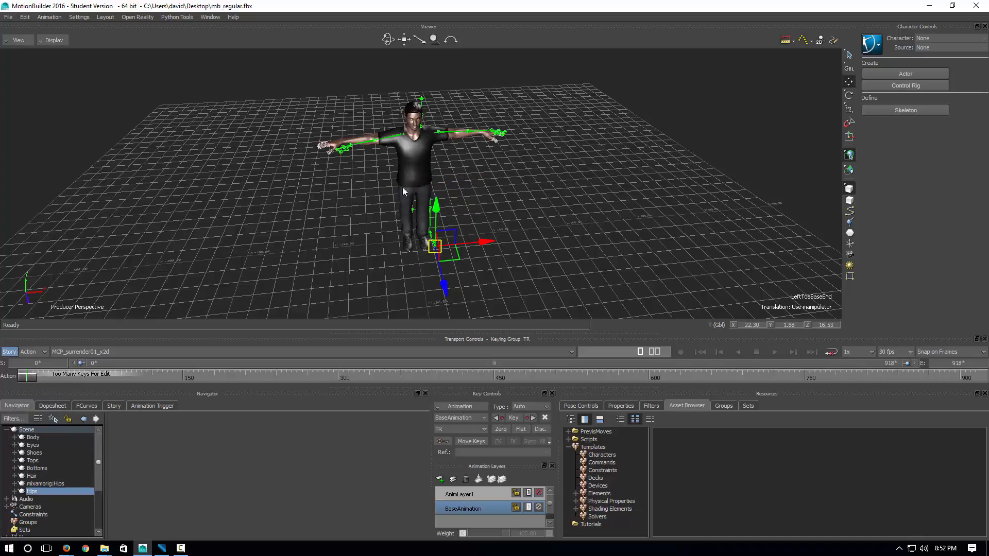
left_click(621, 406)
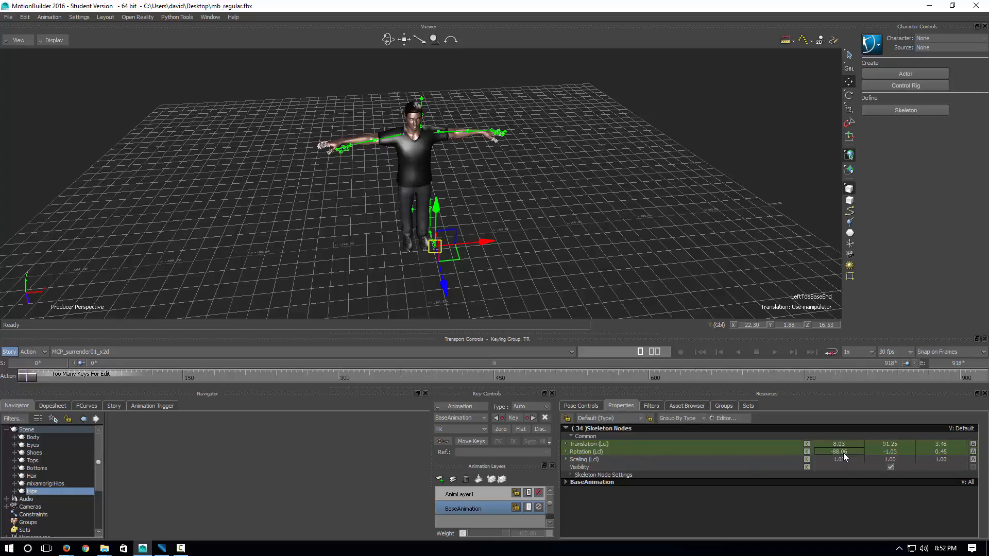
Set Rotation X, Y and Z to 0, 0, 0, then clear the selection
type("0")
left_click(893, 453)
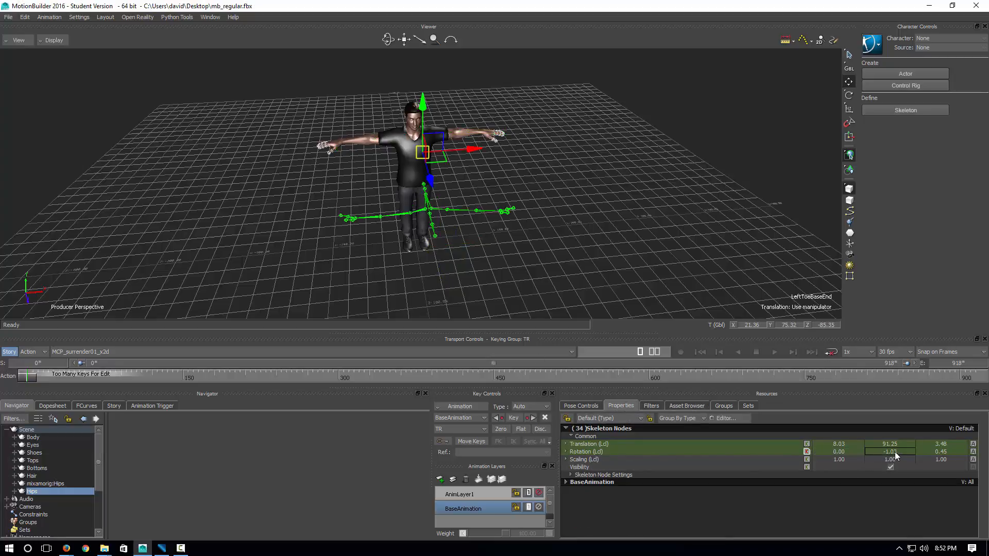
type("0")
left_click(941, 453)
type("00")
key("Return")
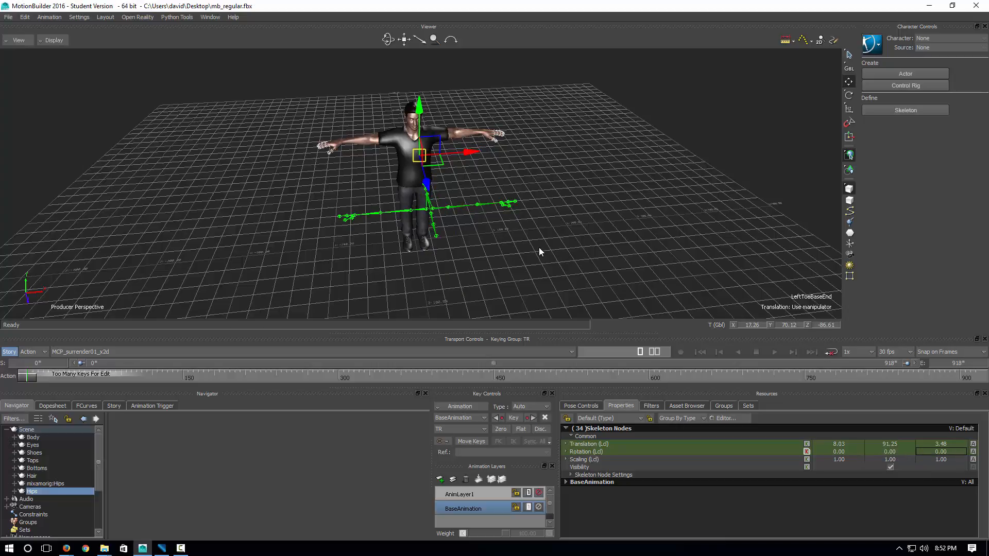
left_click_drag(515, 254, 507, 234, "ctrl+shift")
left_click(592, 252)
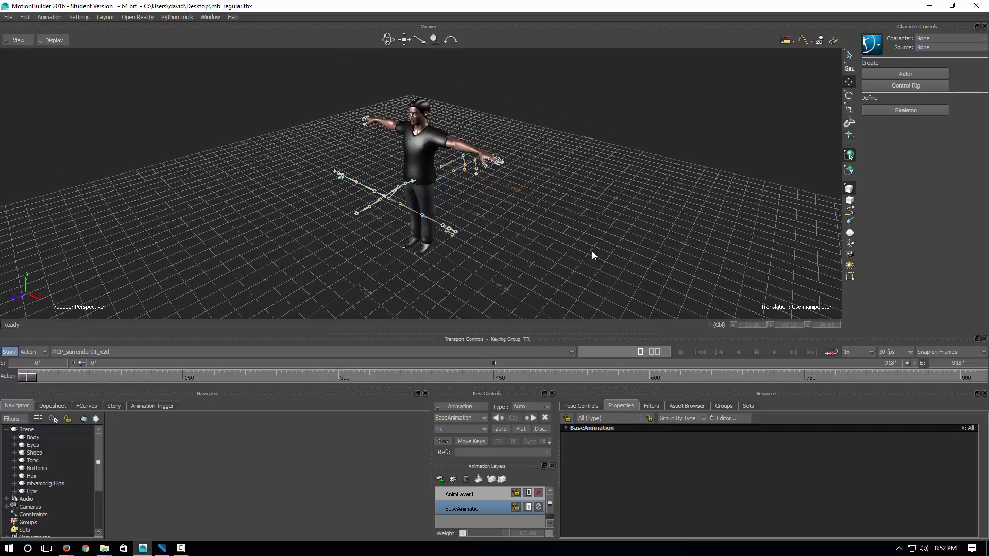
Set the Hips joint's Rotation X to -90 so the skeleton stands upright
mouse_move(592, 253)
left_mouse_down("ctrl+shift")
mouse_move(562, 263)
mouse_move(600, 262)
left_mouse_up("ctrl+shift")
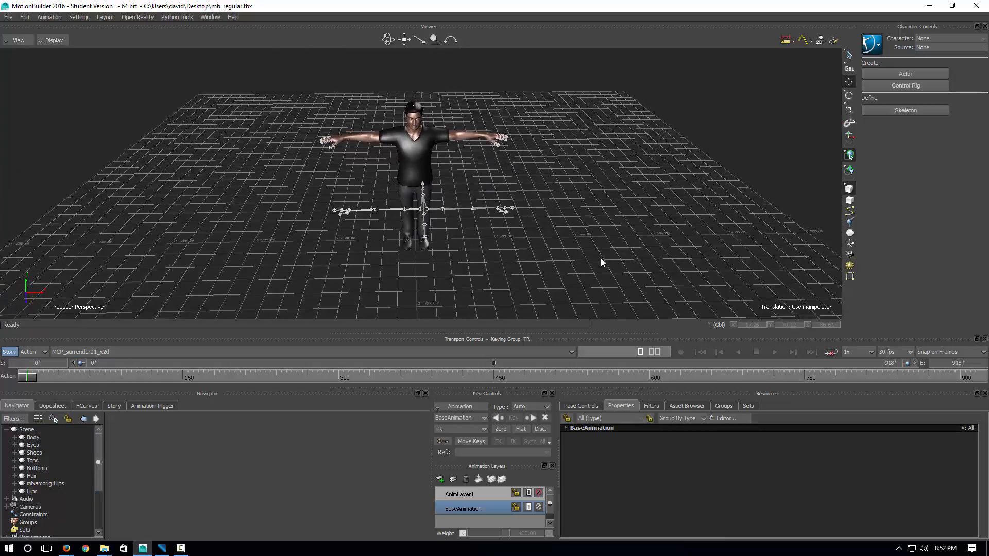
left_click(33, 491)
left_click_drag(273, 278, 568, 229, "ctrl+shift")
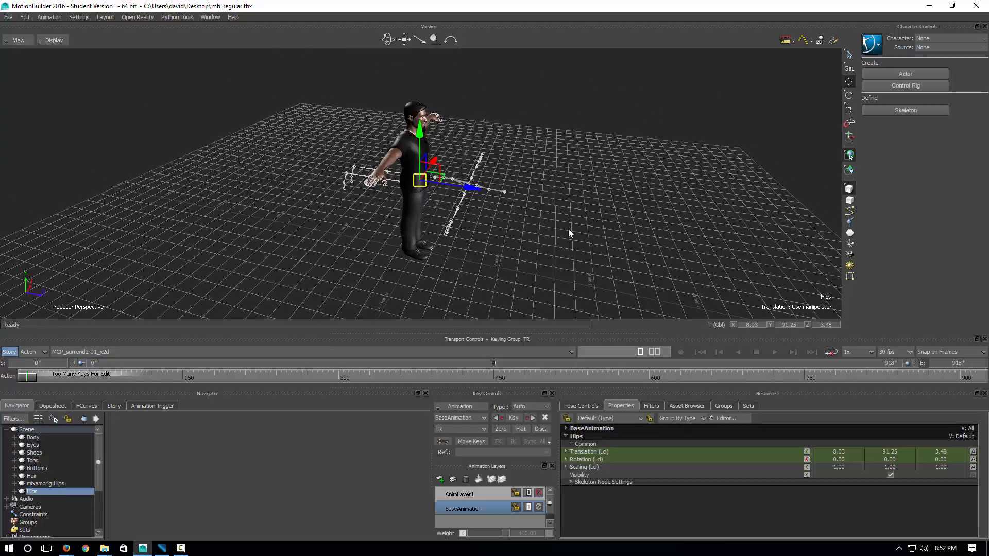
left_click(848, 95)
left_click_drag(654, 196, 435, 137, "ctrl+shift")
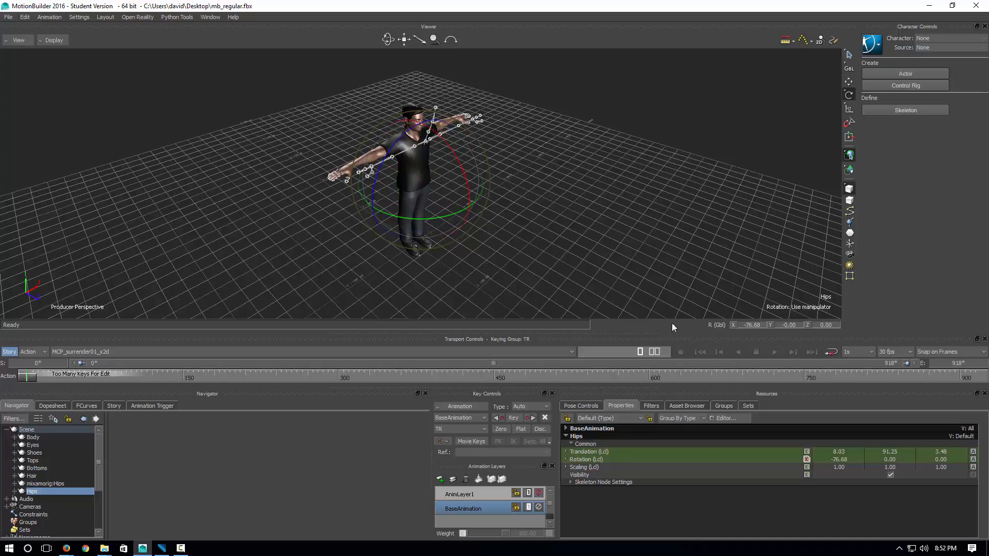
double_click(838, 459)
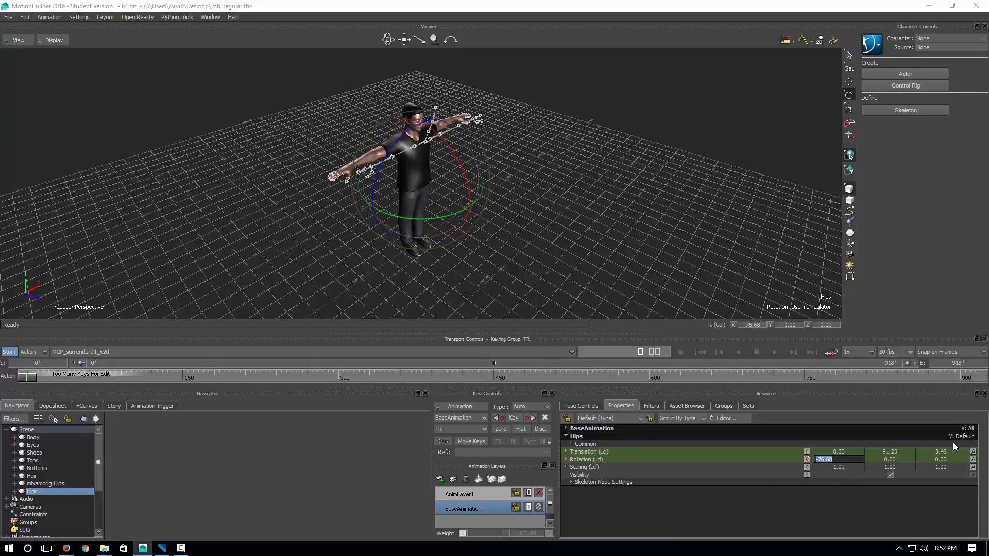
type("-90")
key("Return")
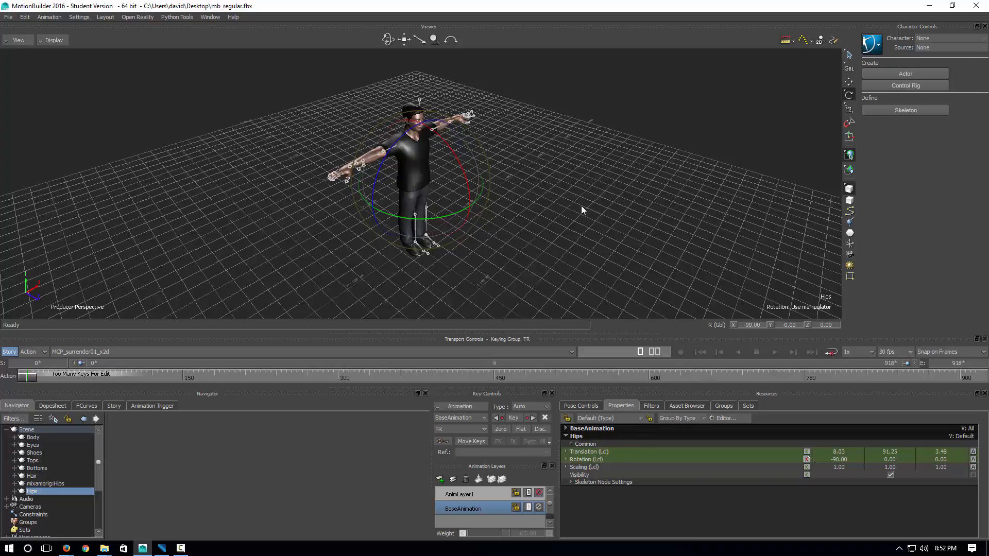
left_click_drag(581, 206, 556, 206, "ctrl+shift")
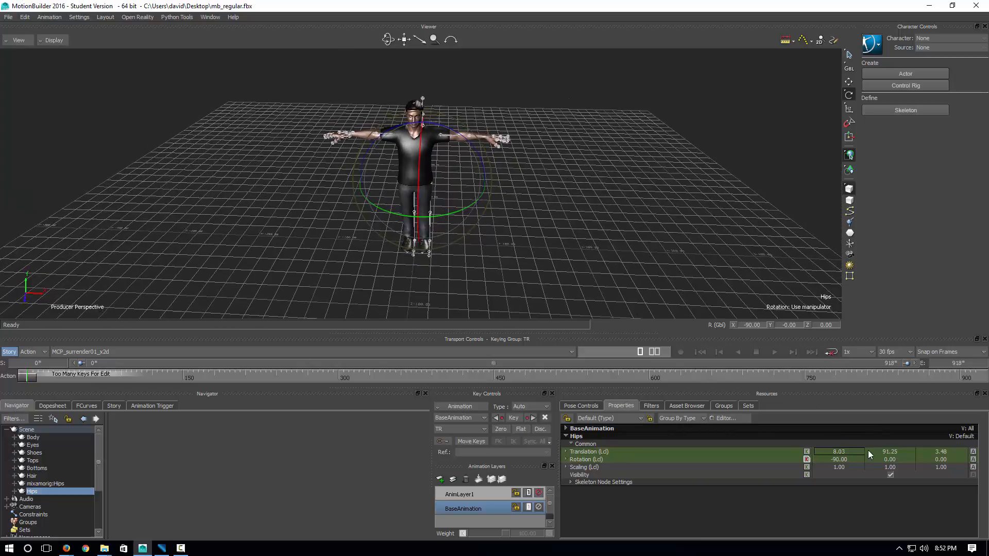
Zero the Hips translation X and Z, check the centred skeleton, and open the Asset Browser
type("0")
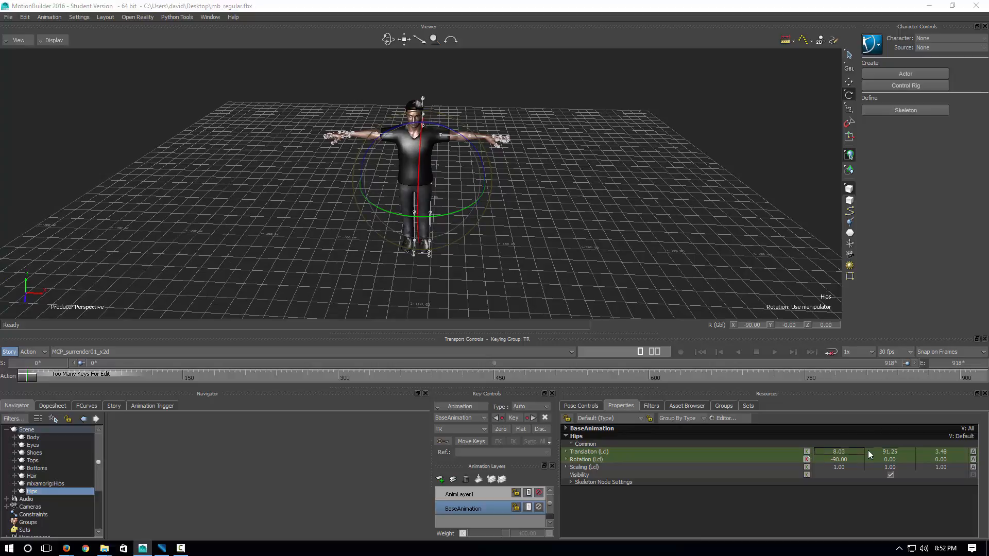
key("Tab")
key("Tab")
type("0")
key("Return")
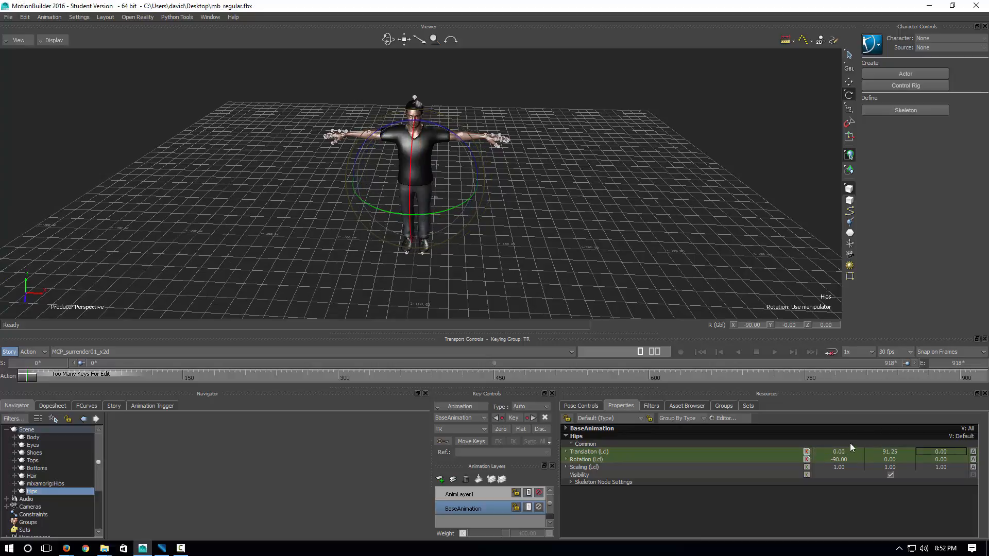
left_click_drag(632, 224, 536, 220, "ctrl+shift")
left_click_drag(598, 222, 165, 294, "ctrl+shift")
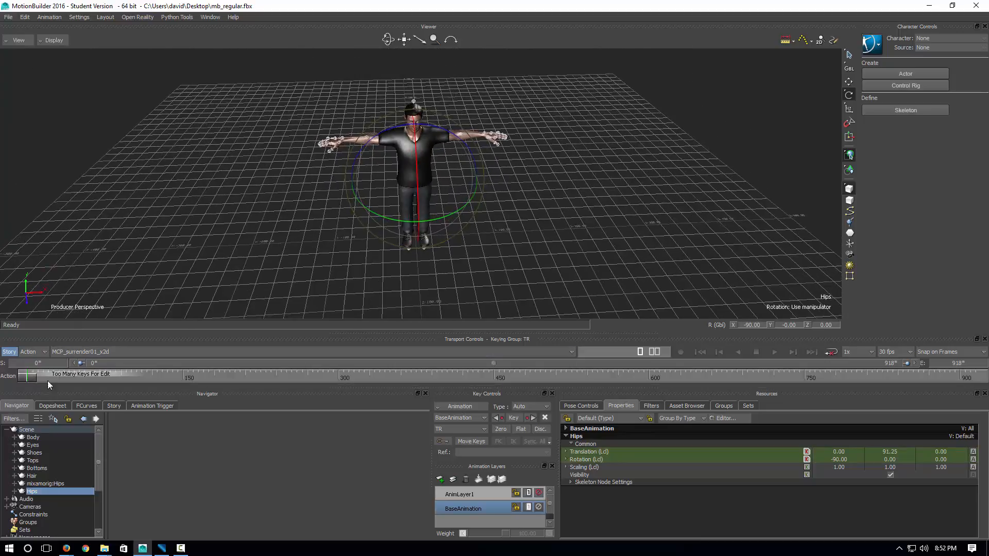
left_click_drag(591, 206, 557, 216, "ctrl+shift")
left_click_drag(249, 230, 278, 220, "ctrl+shift")
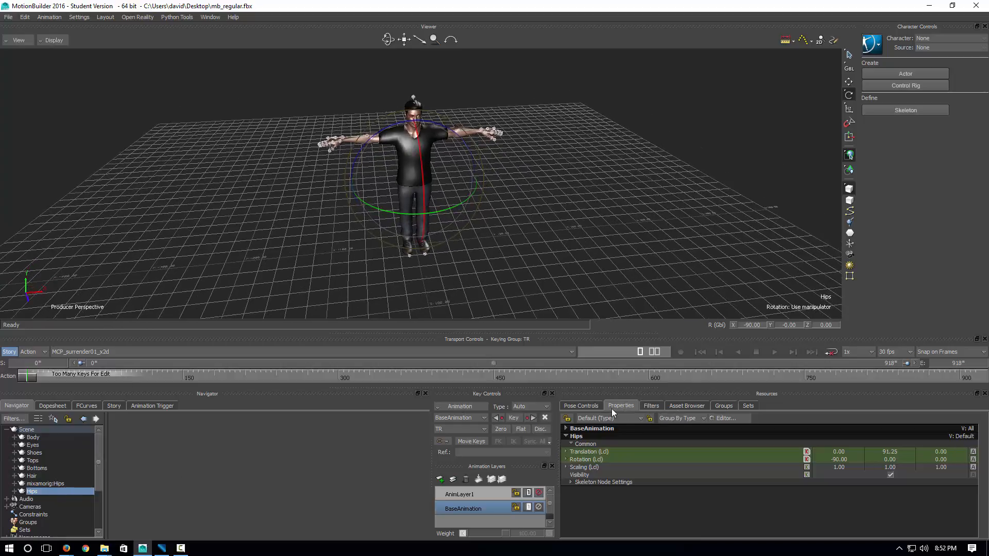
left_click(683, 408)
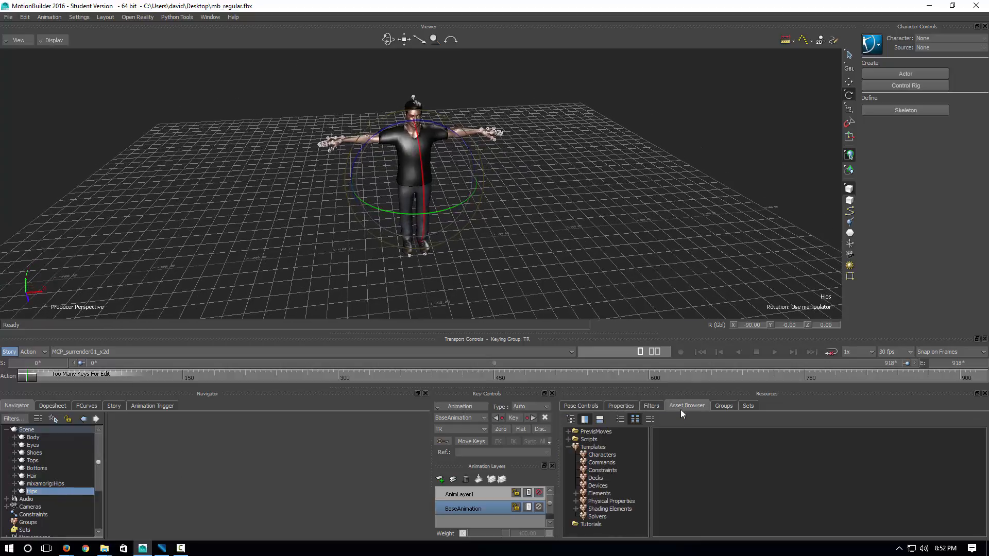
Apply the Character template to the mocap Hips and characterize it as a biped
left_click(600, 455)
left_click(672, 495)
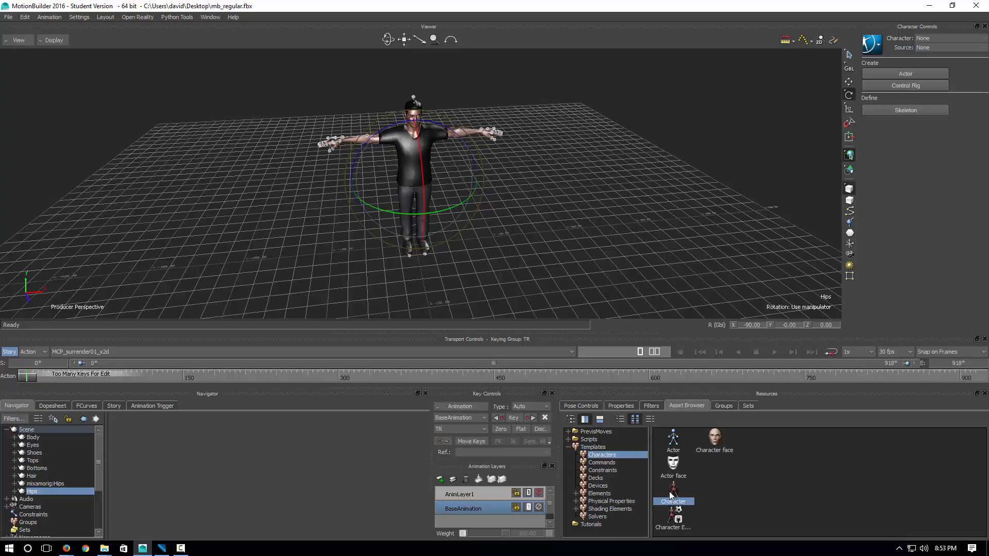
left_click_drag(691, 484, 35, 493)
left_click(57, 492)
left_click(455, 305)
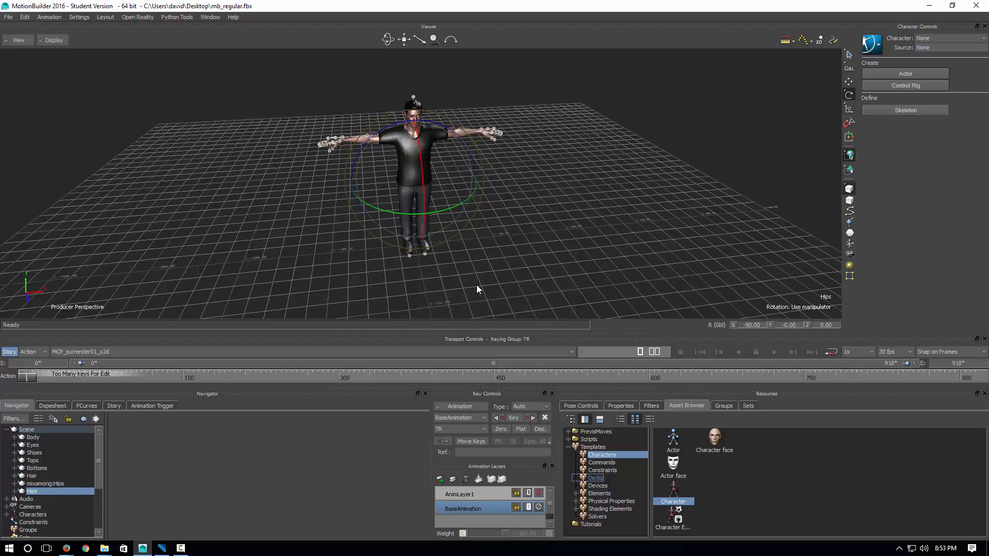
Rename the new Character to Mocap_Data in the Navigator, then deselect it
left_click(10, 515)
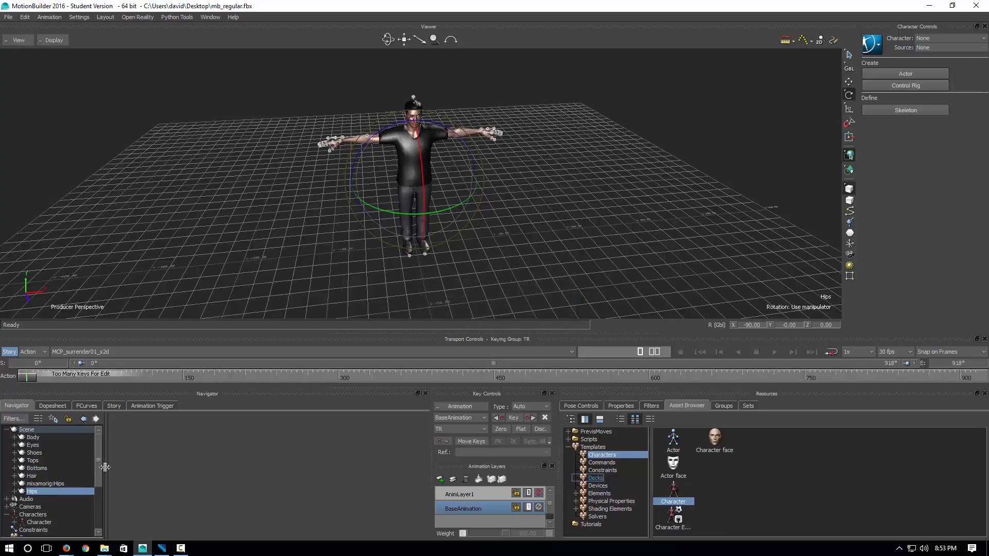
scroll(105, 494, "down", 4)
scroll(103, 458, "up", 4)
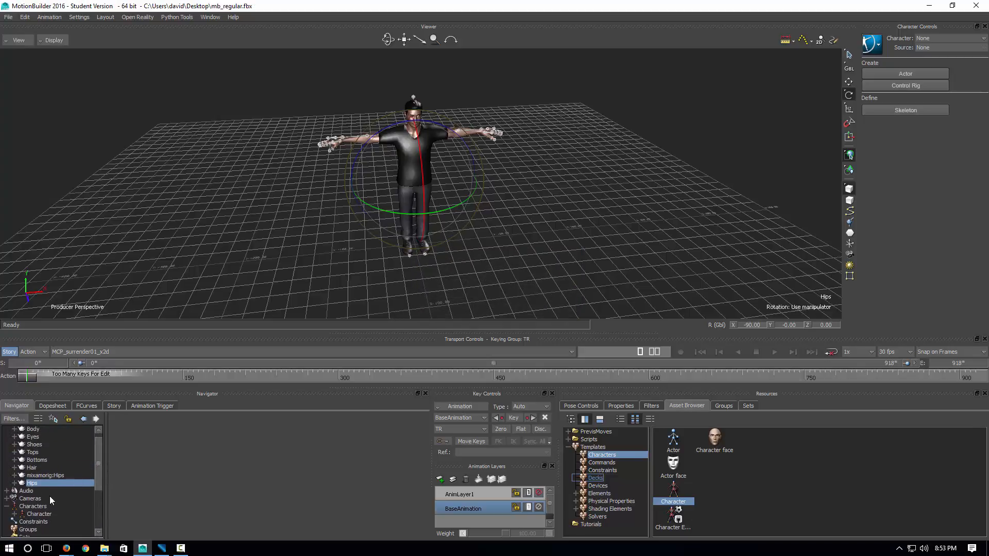
left_click(34, 519)
left_click(38, 514)
right_click(40, 514)
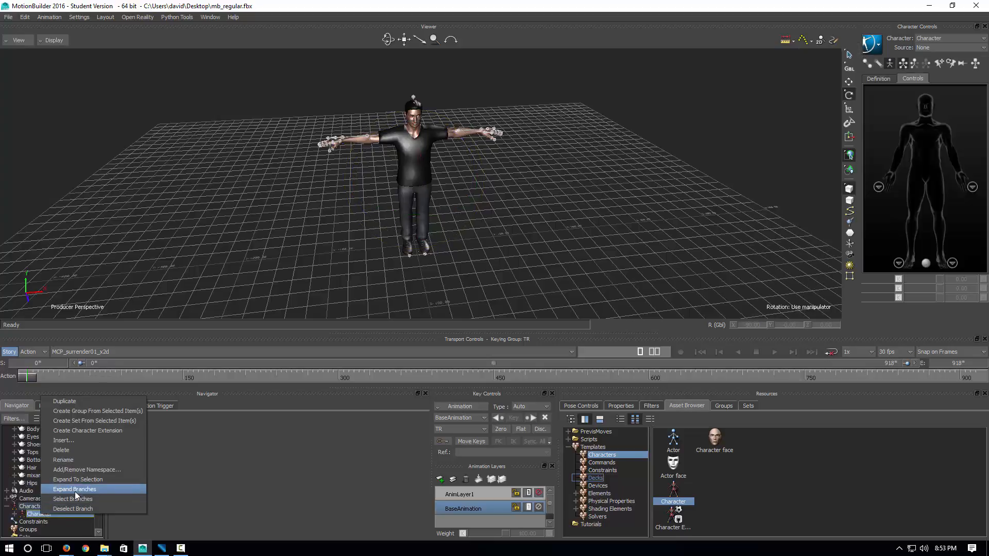
left_click(69, 460)
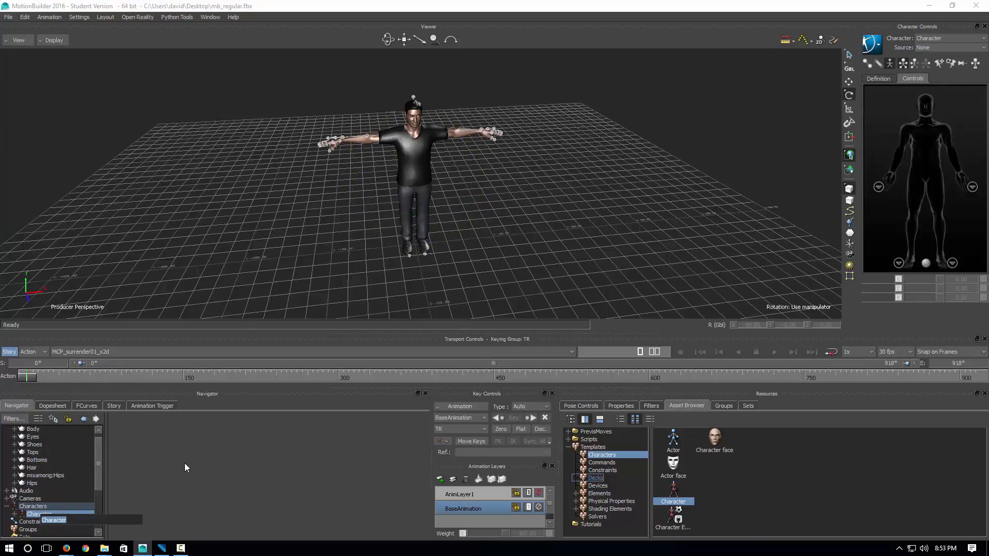
type("Mocap_Data")
key("Return")
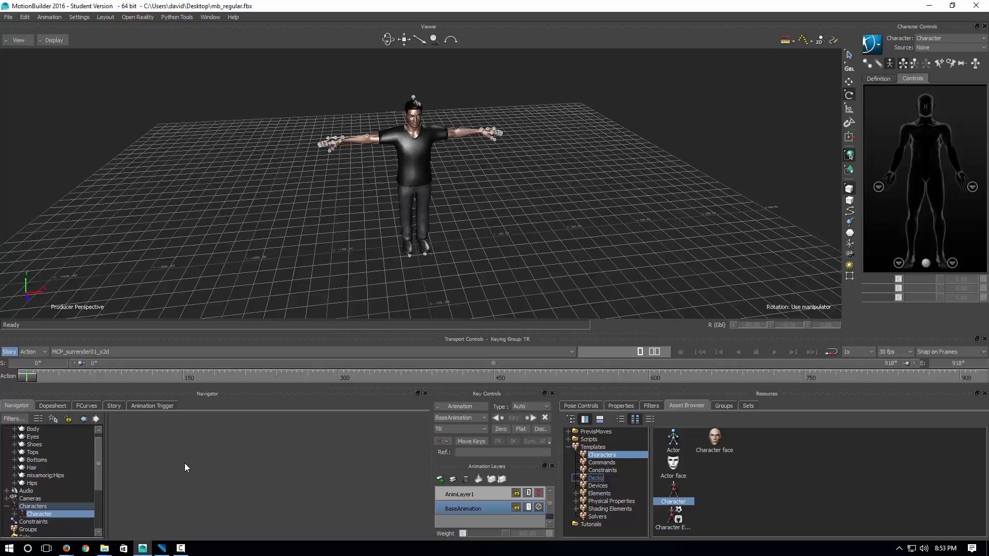
left_click(227, 262)
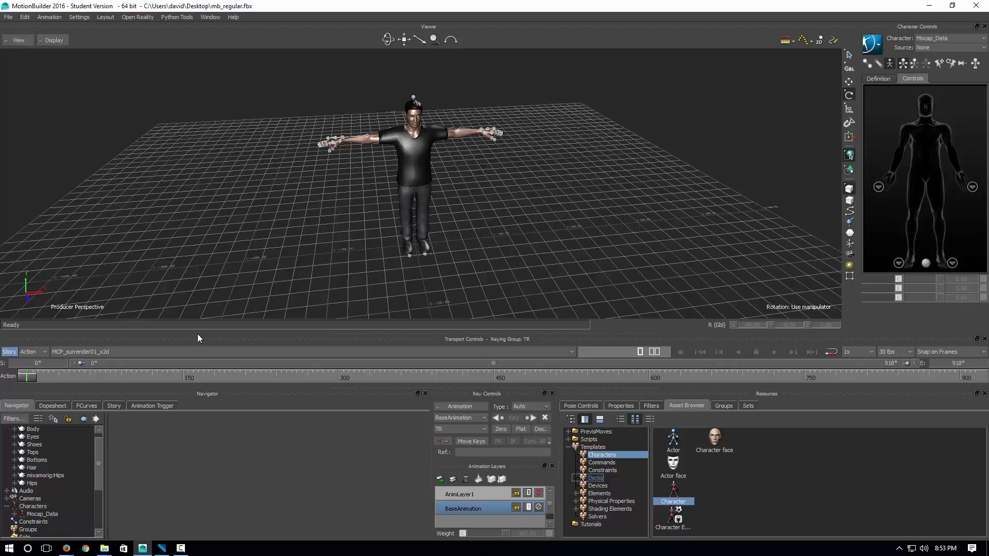
Apply the Character template to the skinned model's hips and characterize it as a biped
left_click_drag(99, 457, 101, 445)
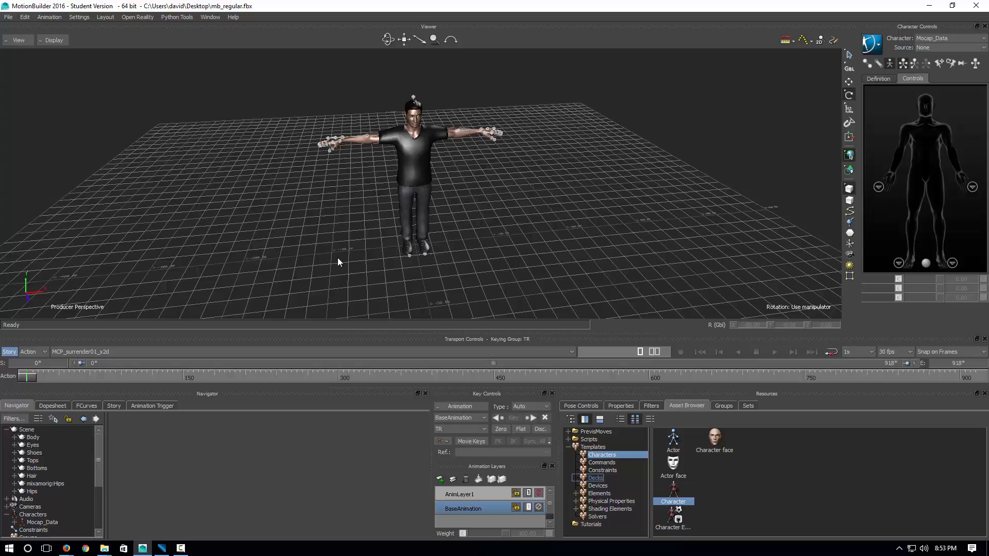
left_click_drag(679, 499, 57, 484)
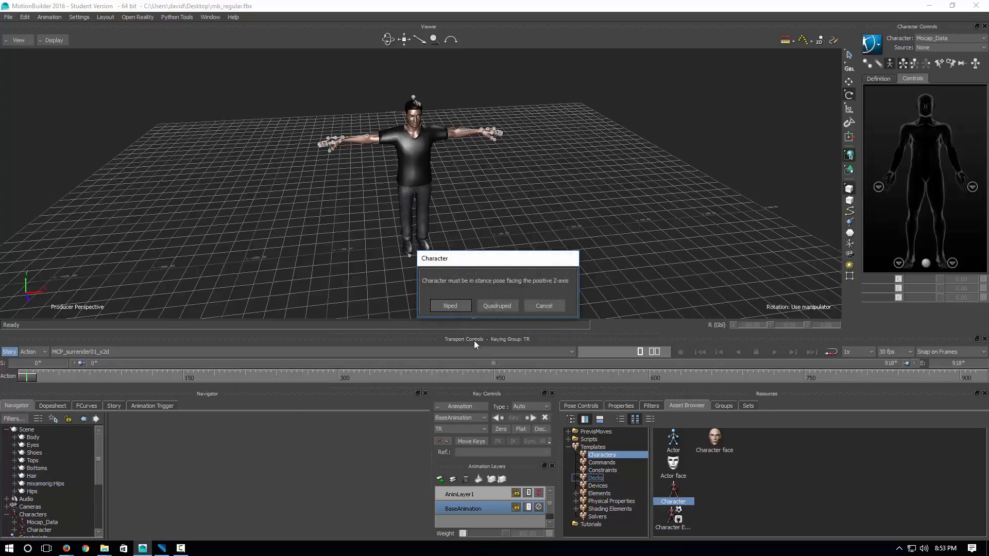
left_click(449, 306)
Select the new Character, scrub to about frame 198, and list its Source options
scroll(41, 515, "down", 2)
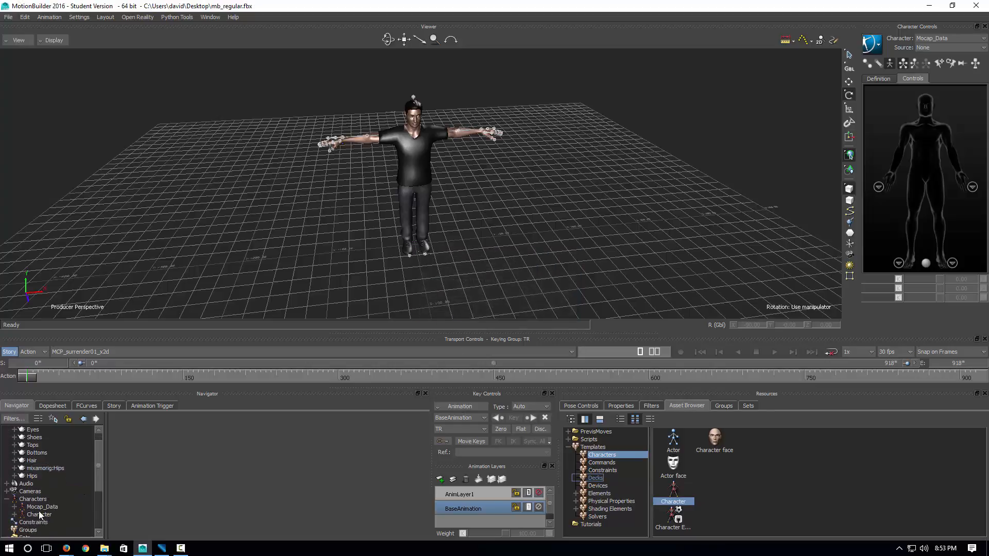
left_click(41, 515)
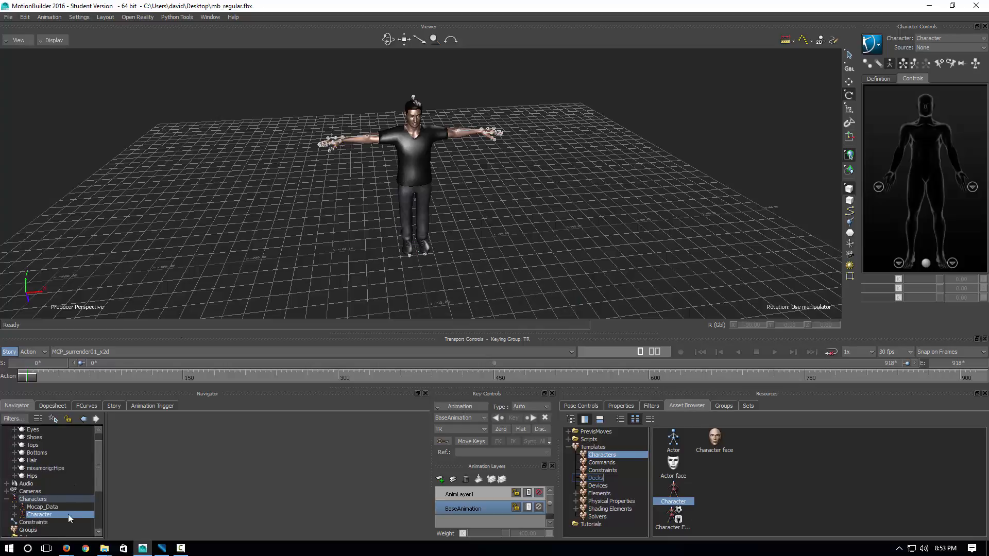
right_click(46, 514)
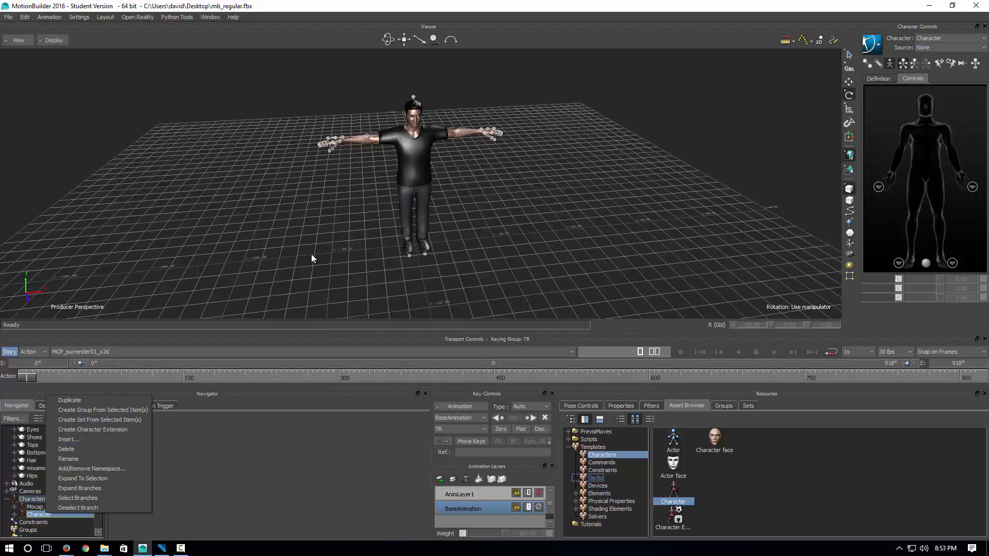
left_click(266, 252)
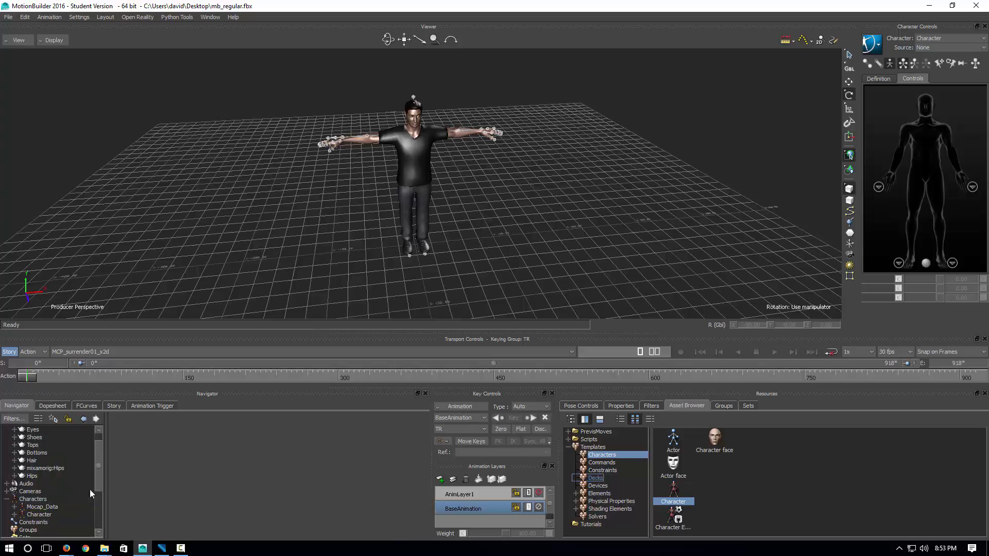
left_click(42, 515)
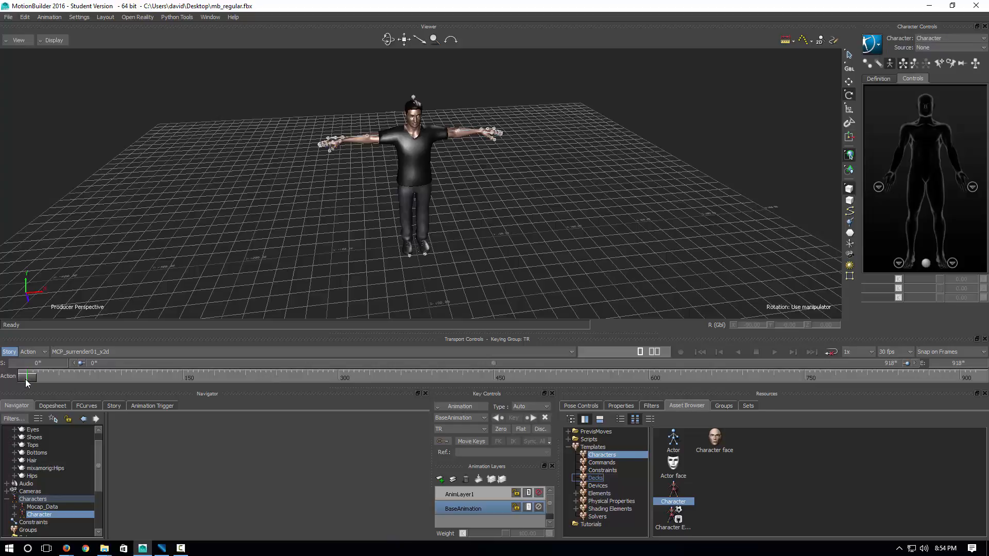
mouse_move(27, 381)
left_mouse_down()
mouse_move(248, 383)
mouse_move(530, 365)
mouse_move(433, 348)
mouse_move(9, 379)
left_mouse_up()
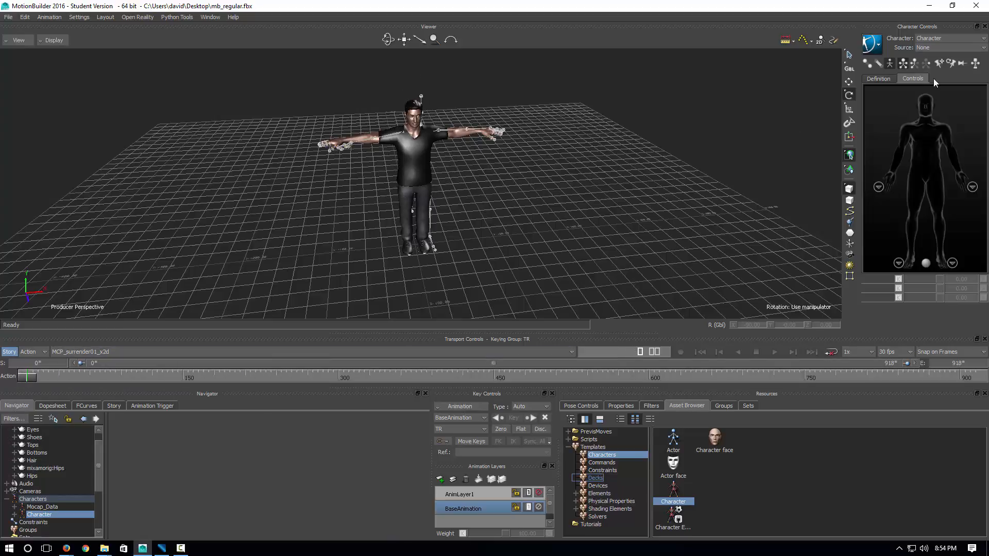
left_click(946, 48)
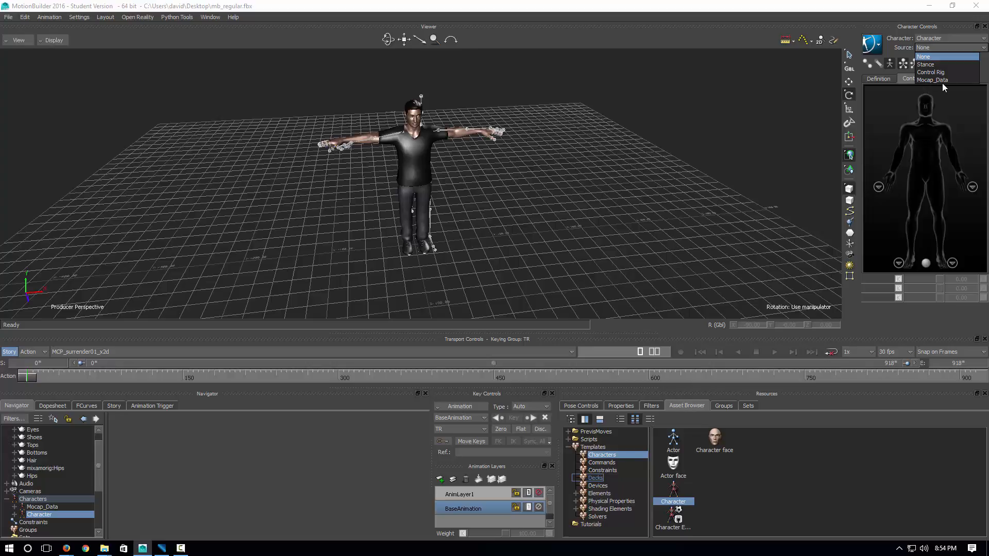
Set the Character's source to Mocap_Data and scrub to frames 110 and 134 to check the surrender pose
left_click(940, 81)
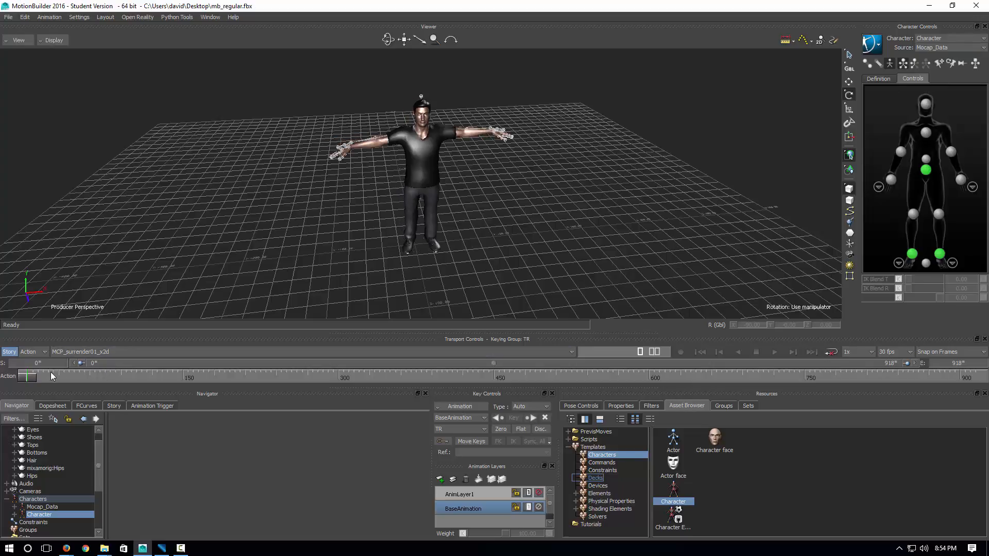
left_click_drag(29, 380, 4, 374)
mouse_move(31, 378)
left_mouse_down()
mouse_move(907, 374)
mouse_move(26, 375)
left_mouse_up()
left_click_drag(267, 229, 453, 172, "ctrl+shift")
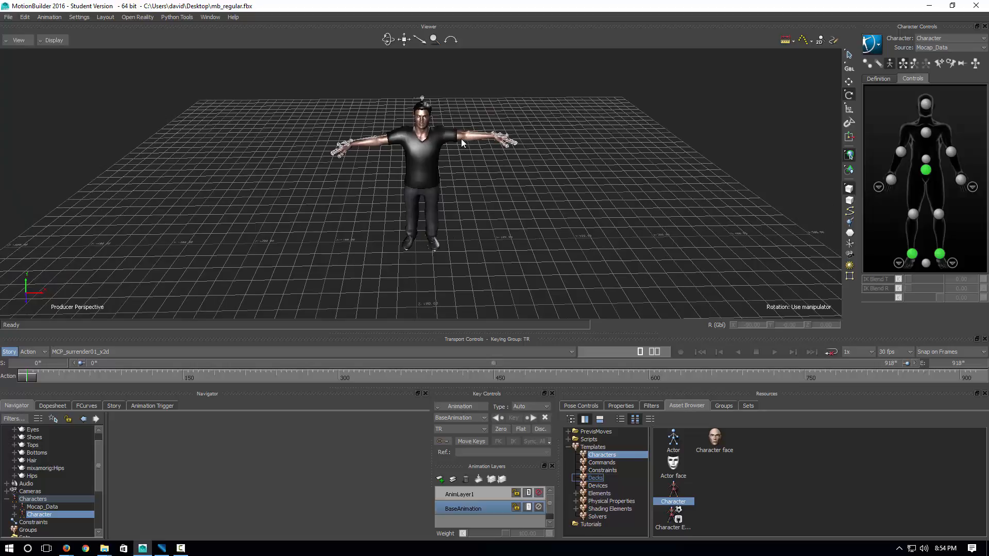
Bake the mocap motion to a new FK/IK Control Rig and check the baked pose at frame 133
left_click(874, 45)
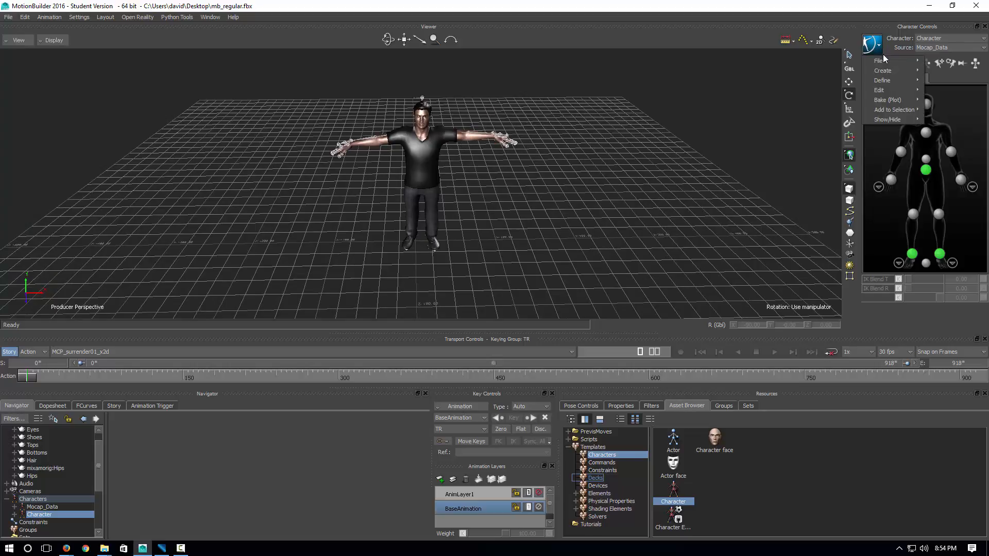
mouse_move(883, 100)
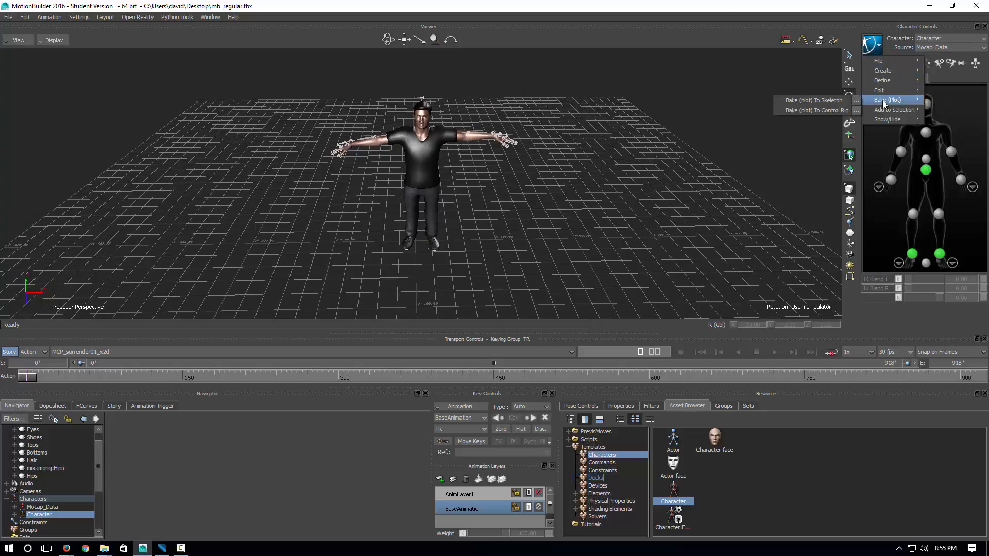
left_click(821, 111)
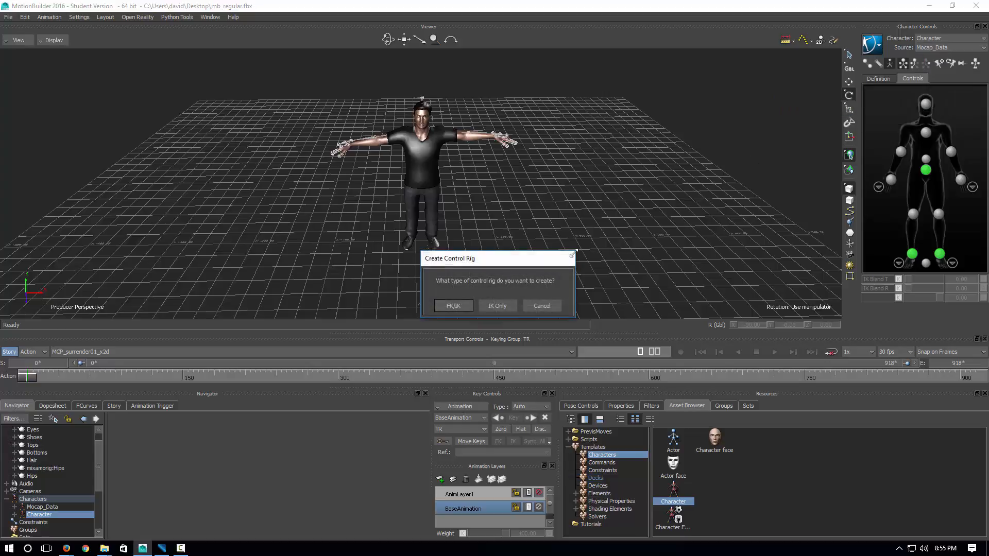
left_click(453, 306)
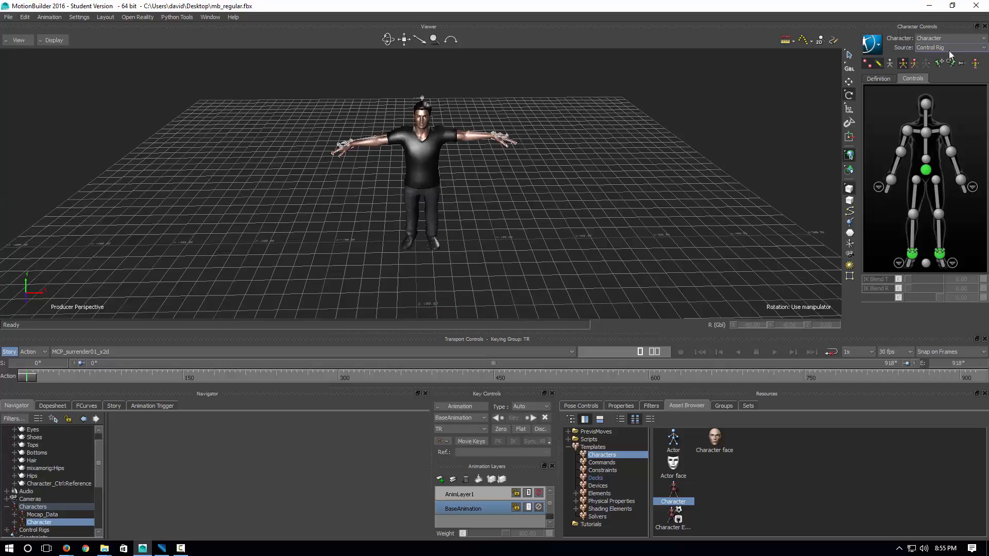
left_click_drag(592, 225, 633, 227, "ctrl+shift")
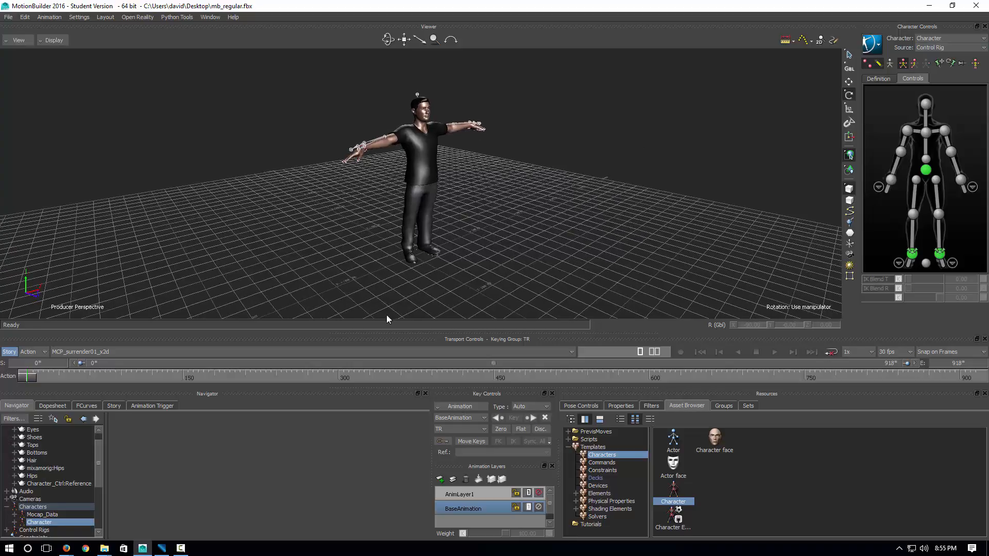
mouse_move(26, 378)
left_mouse_down()
mouse_move(317, 384)
mouse_move(434, 376)
mouse_move(27, 379)
left_mouse_up()
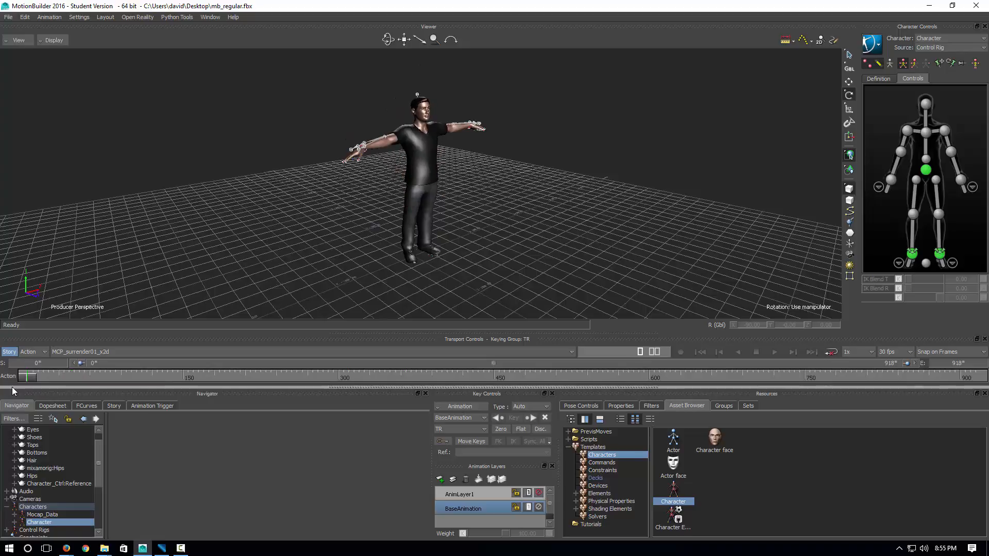
Hide the Hips skeleton by unchecking its Visibility property
left_click(32, 476)
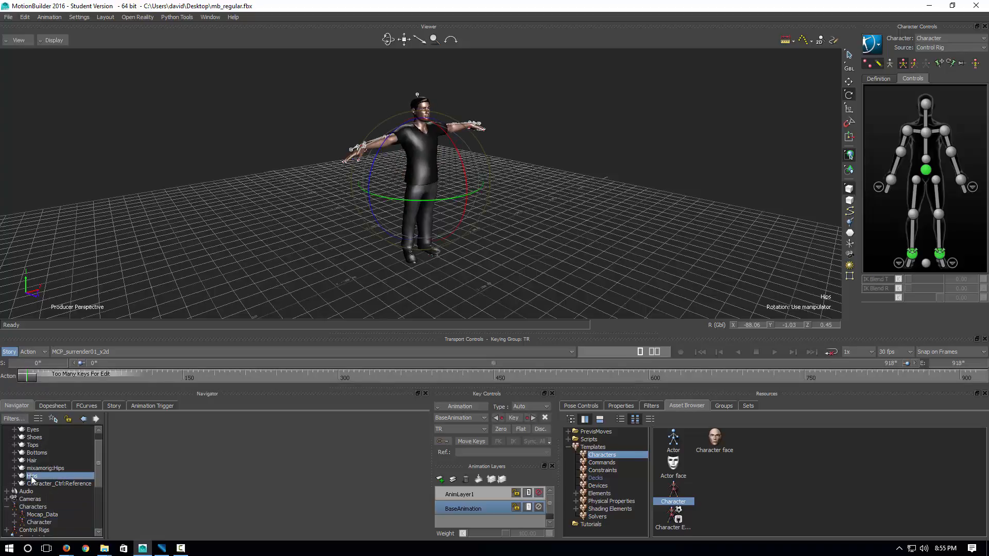
left_click(620, 405)
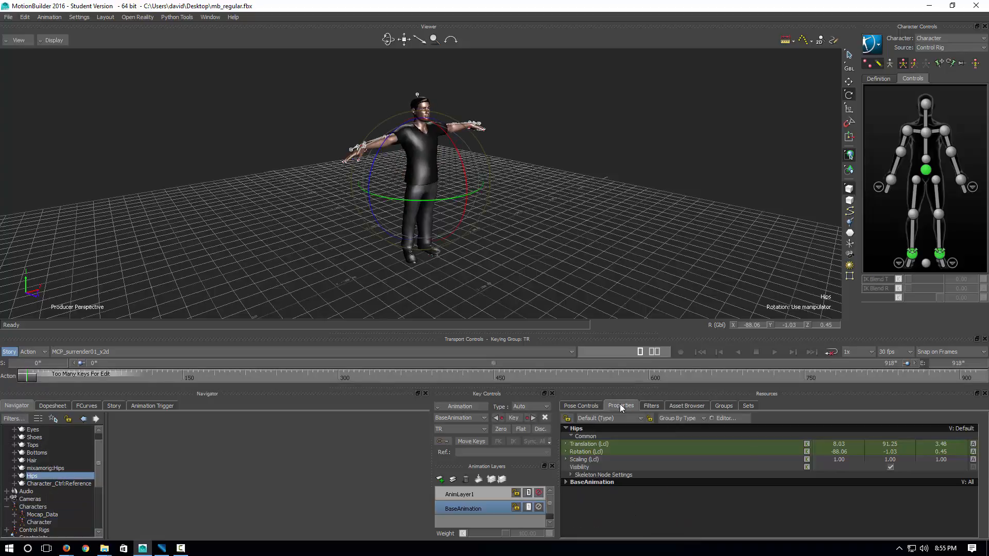
left_click(890, 467)
left_click(625, 240)
left_click_drag(584, 218, 499, 203, "ctrl+shift")
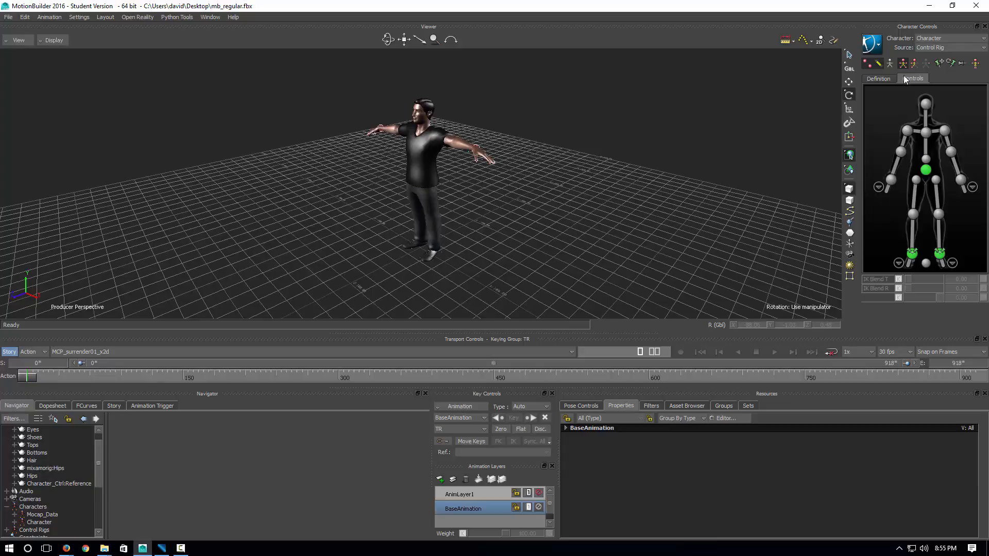
Select the hips, shoulder and left arm effectors of the control rig, then activate AnimLayer1
left_click(927, 171)
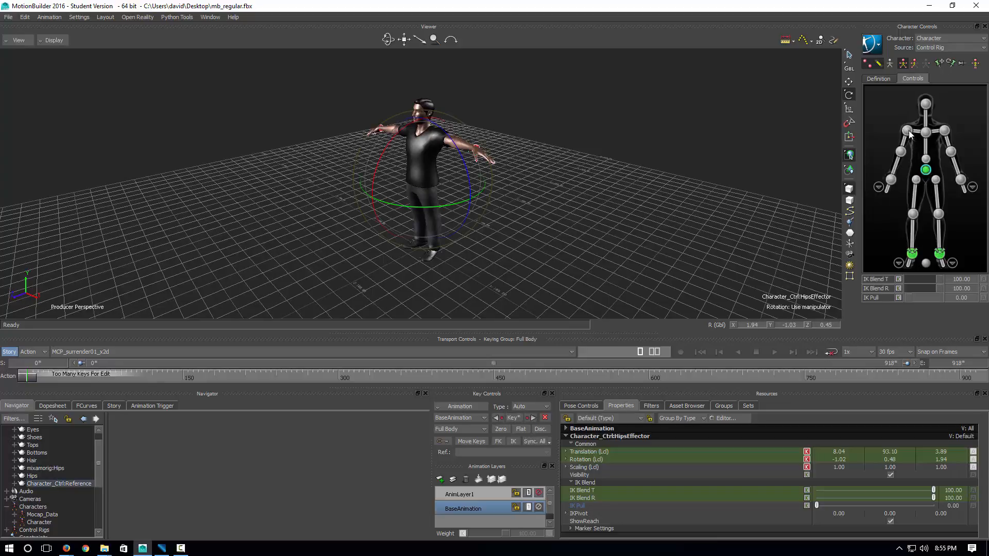
left_click(926, 131)
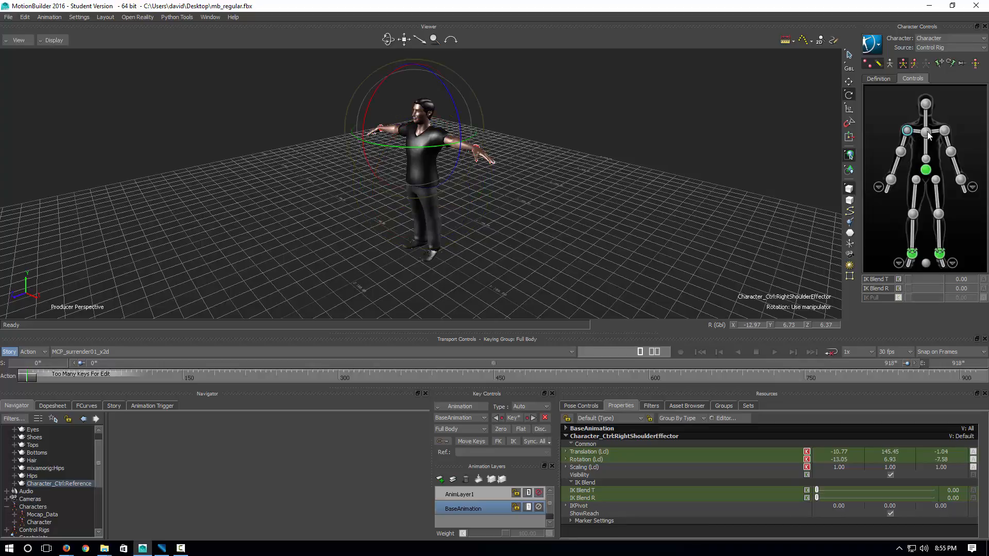
left_click(946, 132)
left_click(952, 152)
left_click(958, 171)
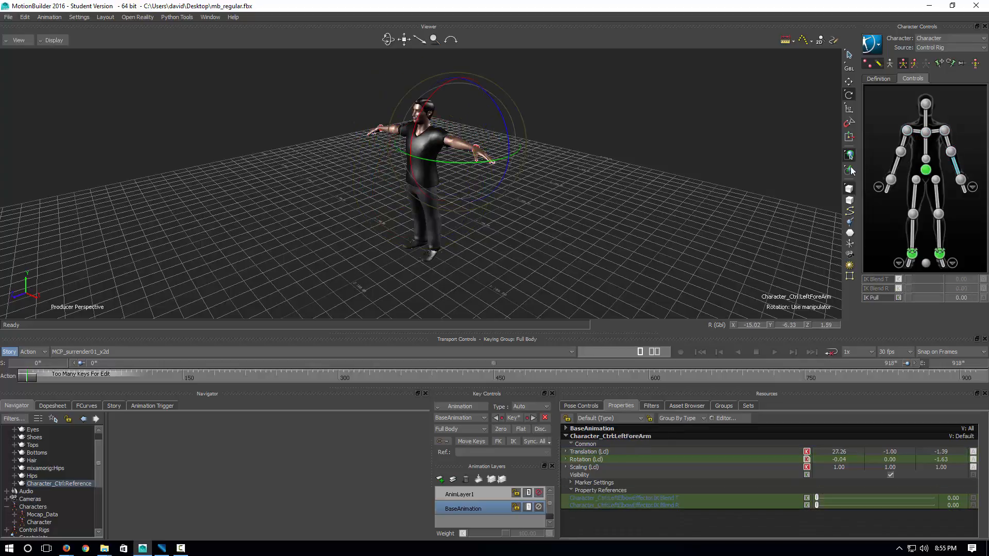
left_click_drag(704, 174, 739, 191, "ctrl+shift")
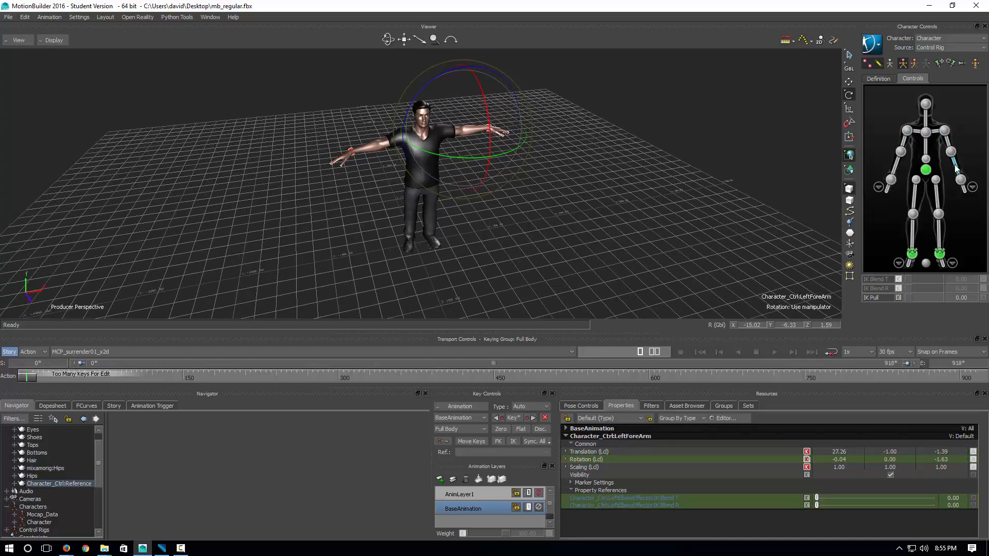
left_click(934, 130)
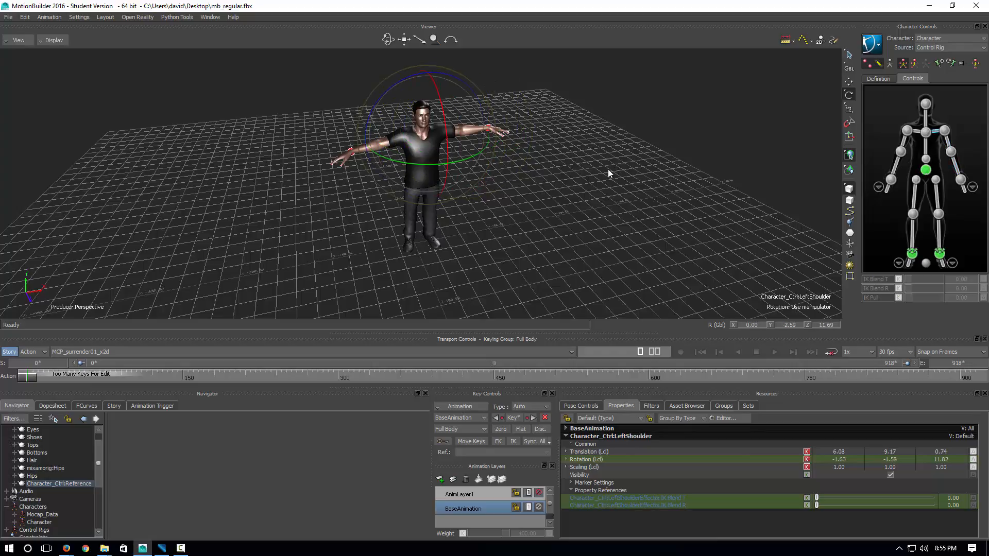
left_click_drag(608, 169, 549, 316, "ctrl+shift")
left_click(461, 496)
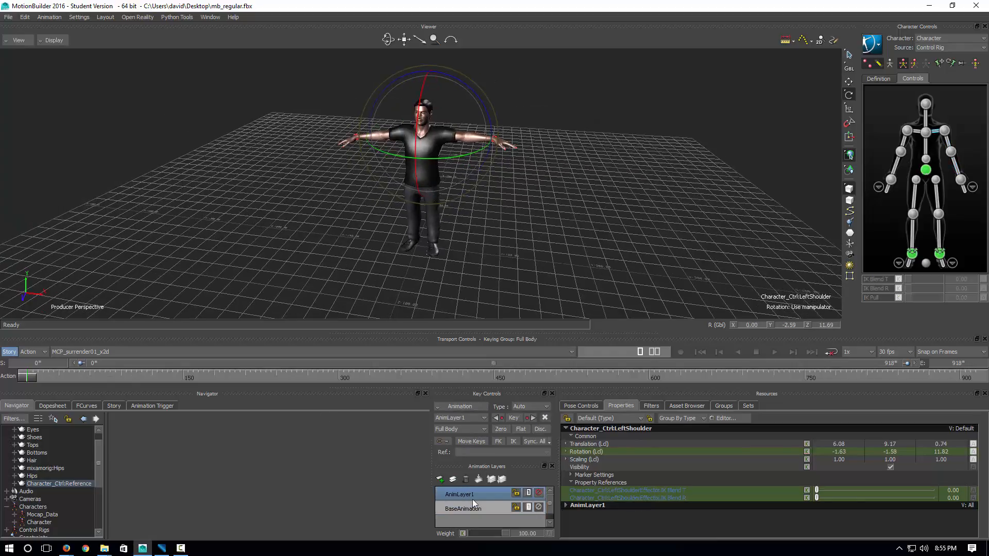
Select the hips effector and make AnimLayer1 the active layer for editing it
left_click(468, 508)
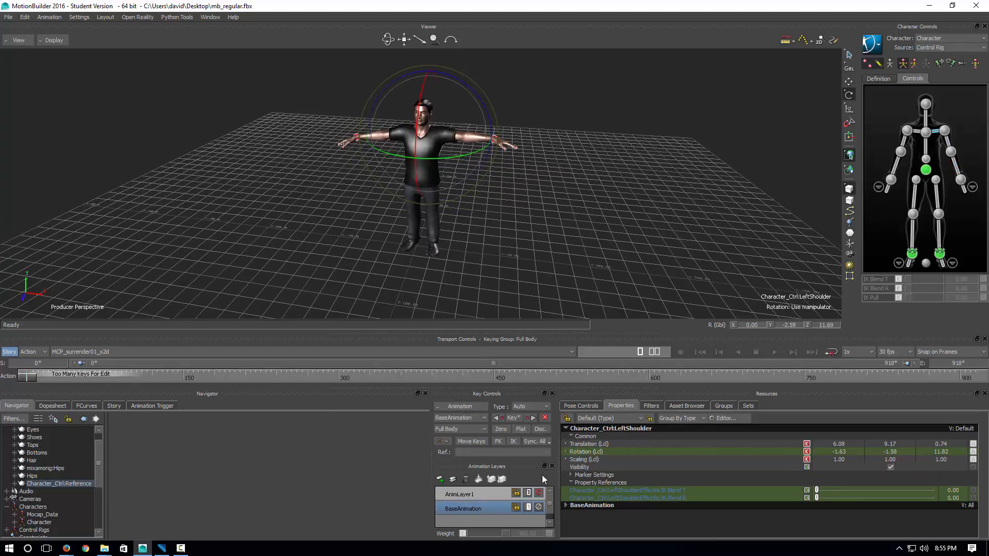
left_click(926, 170)
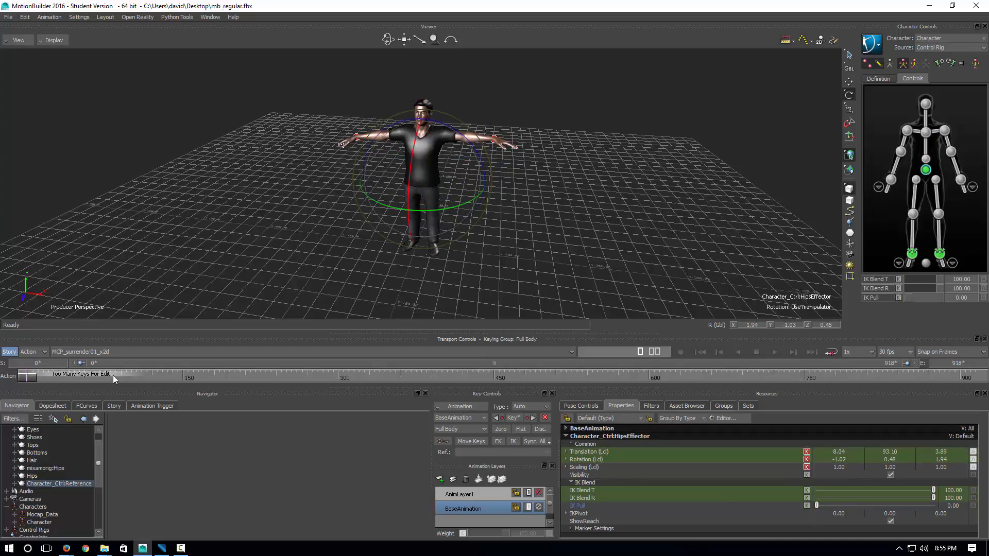
left_click_drag(292, 249, 272, 224, "ctrl+shift")
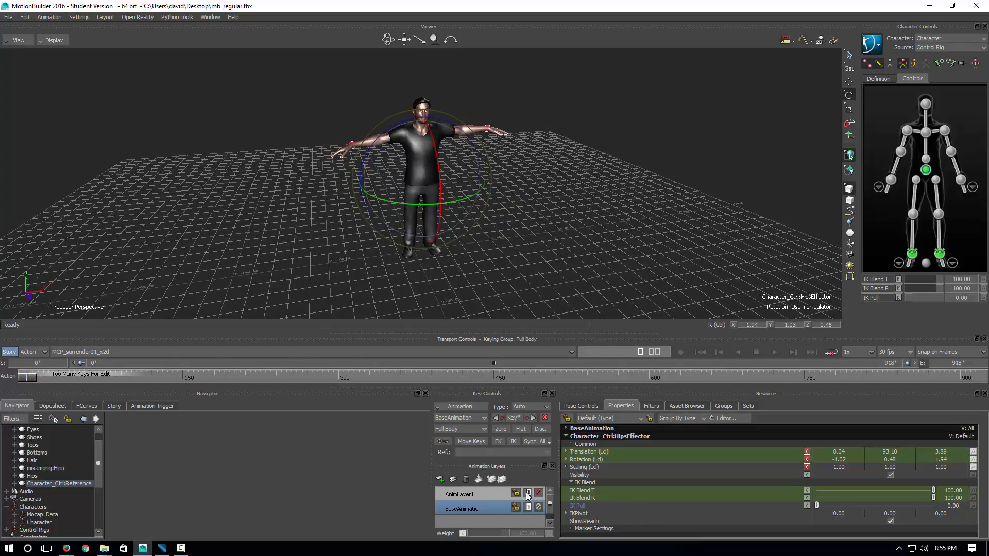
left_click(466, 495)
left_click_drag(302, 242, 313, 240, "ctrl+shift")
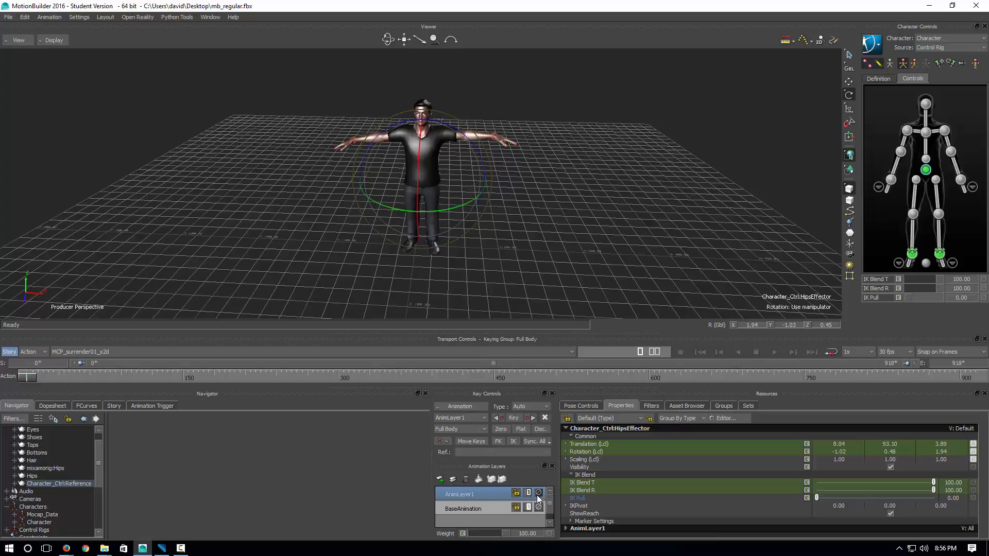
left_click_drag(324, 249, 755, 191, "ctrl+shift")
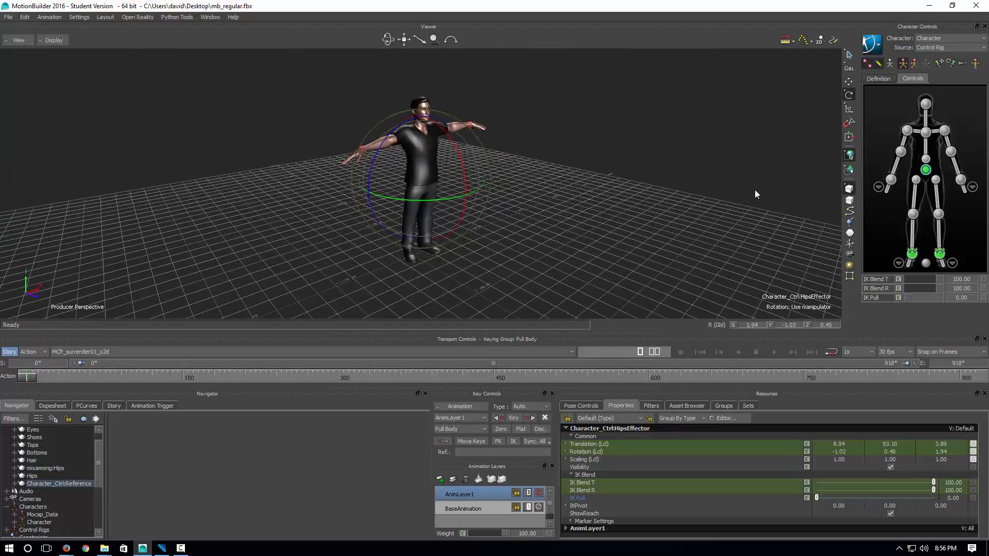
Trial-lower the hips effector from Y 93.10 to 70.72 in Translate mode, then undo it
left_click(849, 81)
left_click_drag(617, 206, 515, 241, "ctrl+shift")
left_click_drag(424, 128, 423, 149)
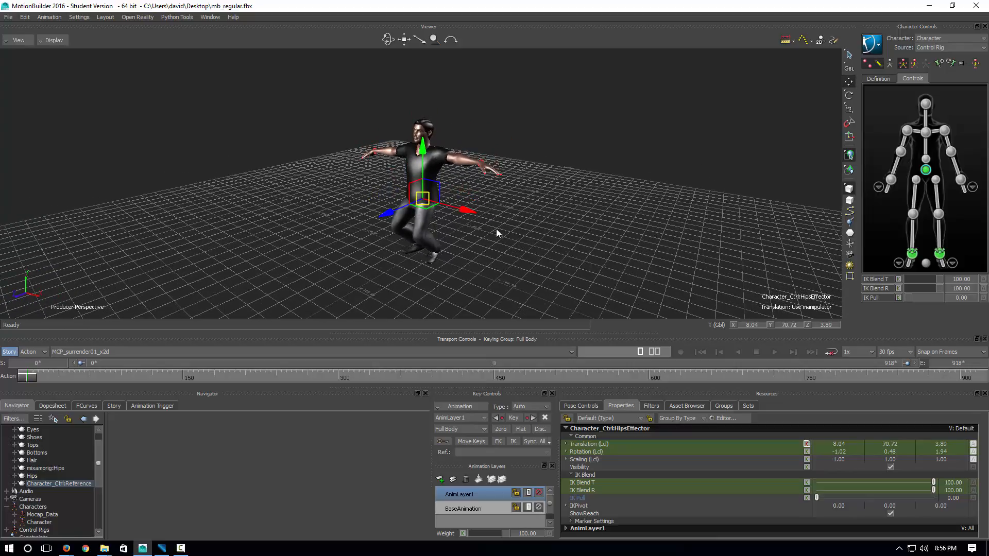
key("ctrl+z")
key("ctrl+z")
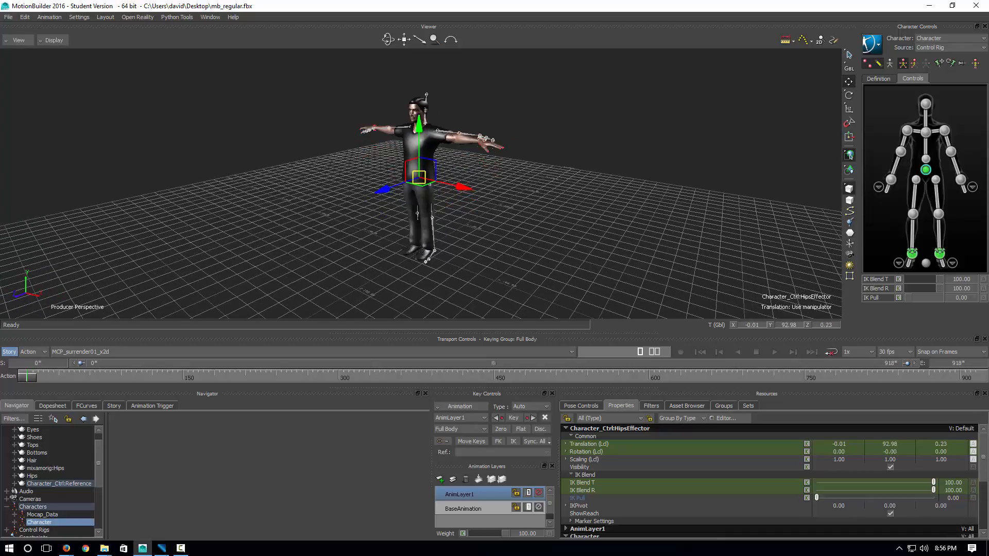
Close Vicon Blade's Export dialog without exporting and return to MotionBuilder
left_click(162, 548)
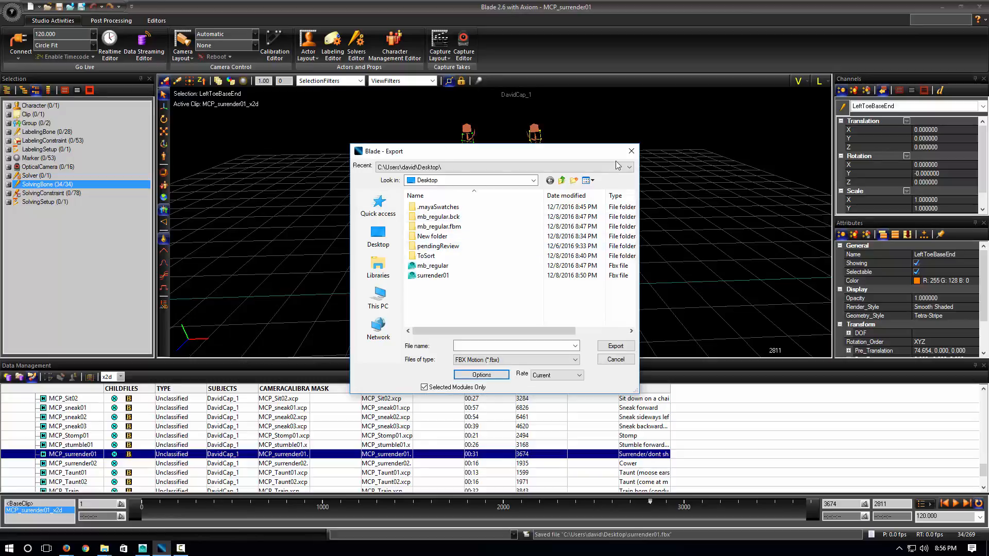
left_click(631, 151)
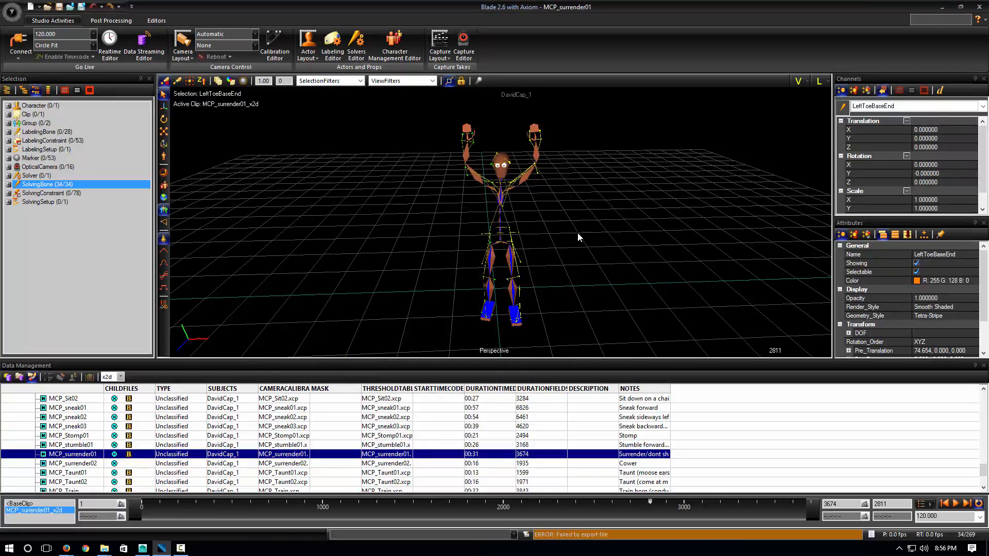
left_click(142, 548)
left_click(8, 17)
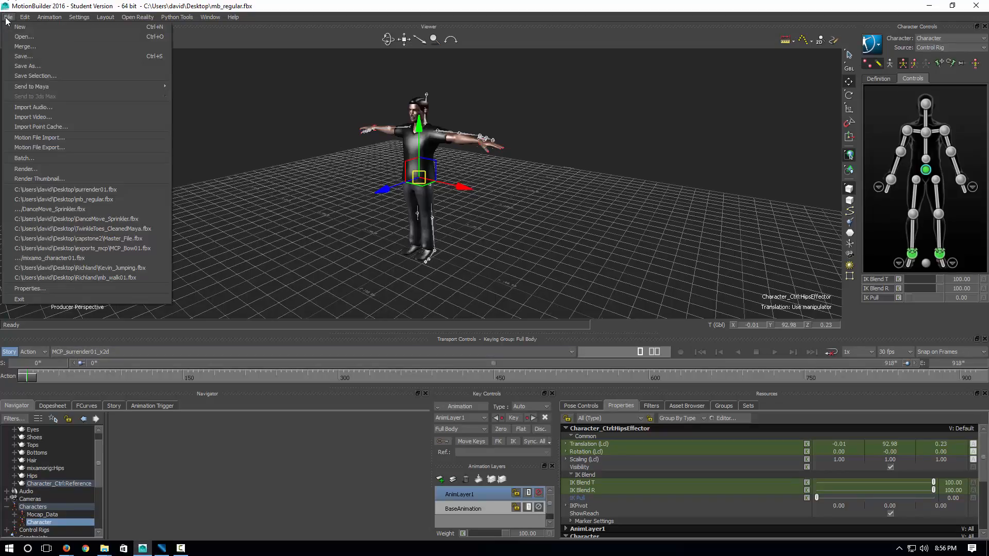
Import mb_regular.fbx with Merge selected, keeping the take name Take 2, then check the take list
left_click(40, 138)
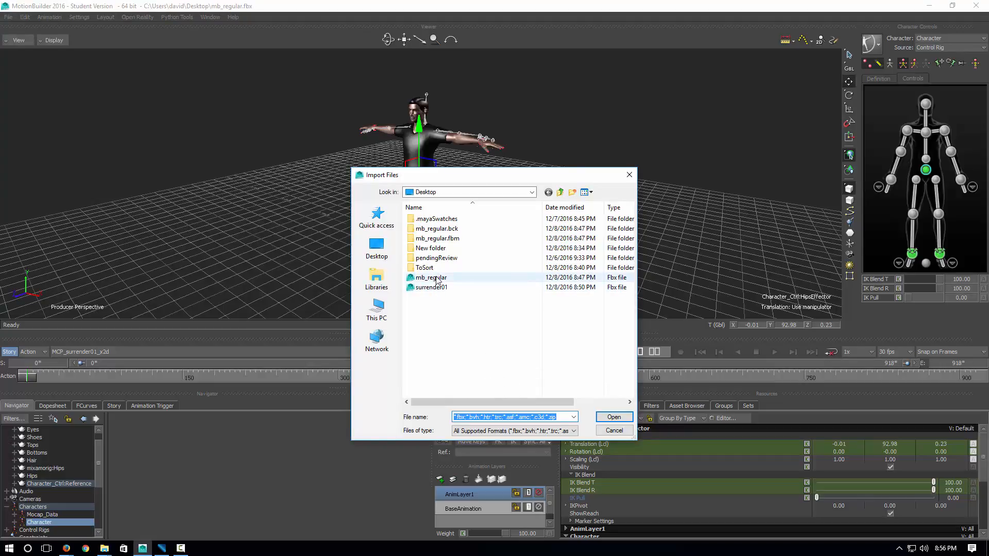
double_click(436, 279)
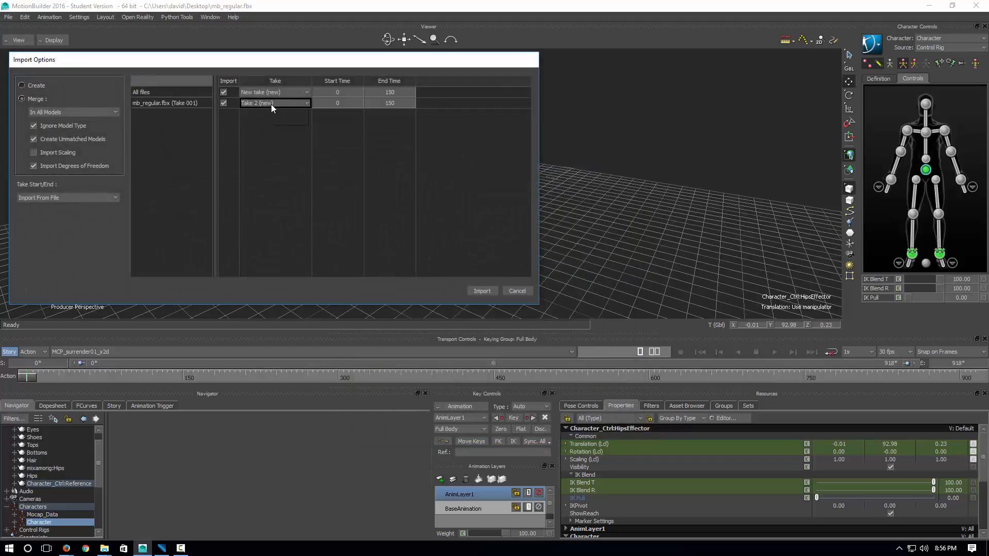
right_click(271, 104)
left_click(292, 109)
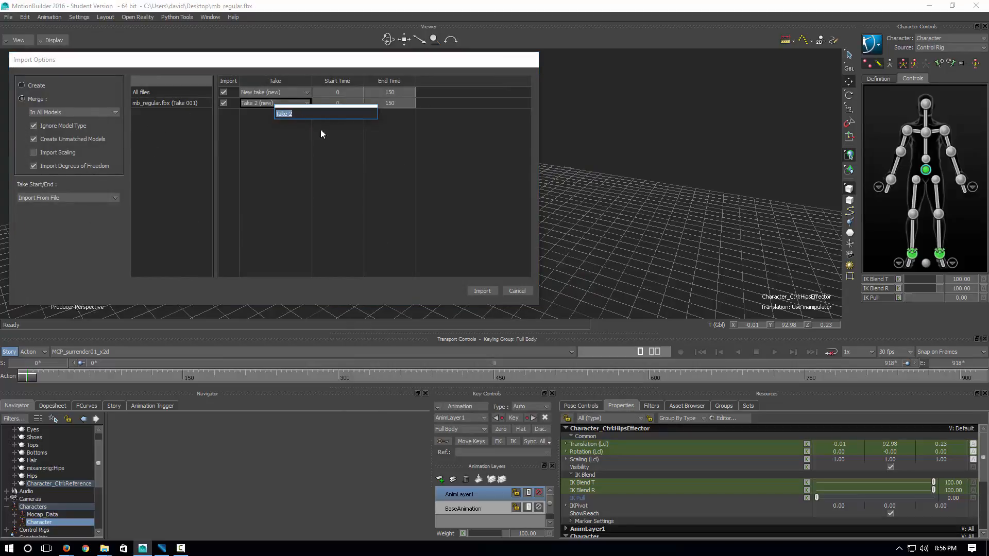
left_click(352, 125)
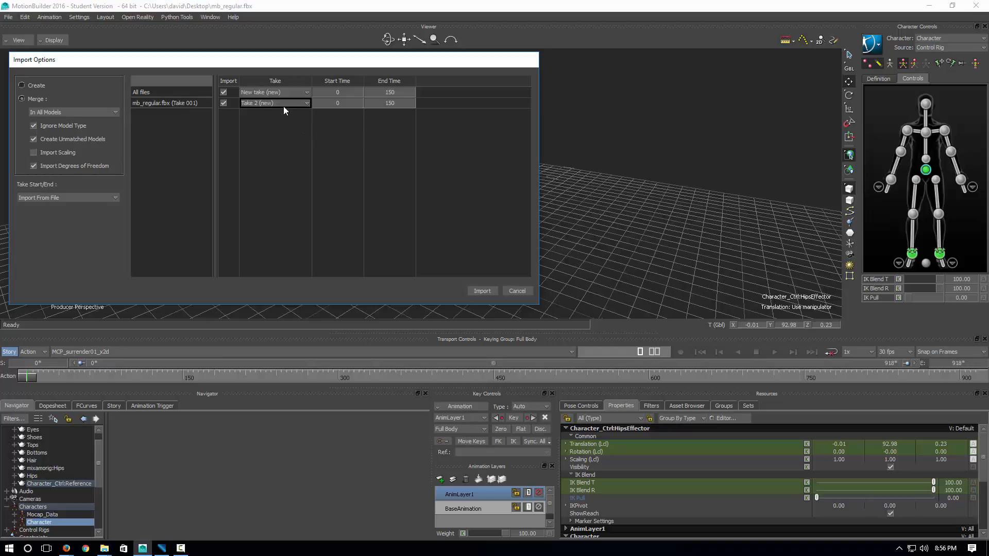
left_click(22, 99)
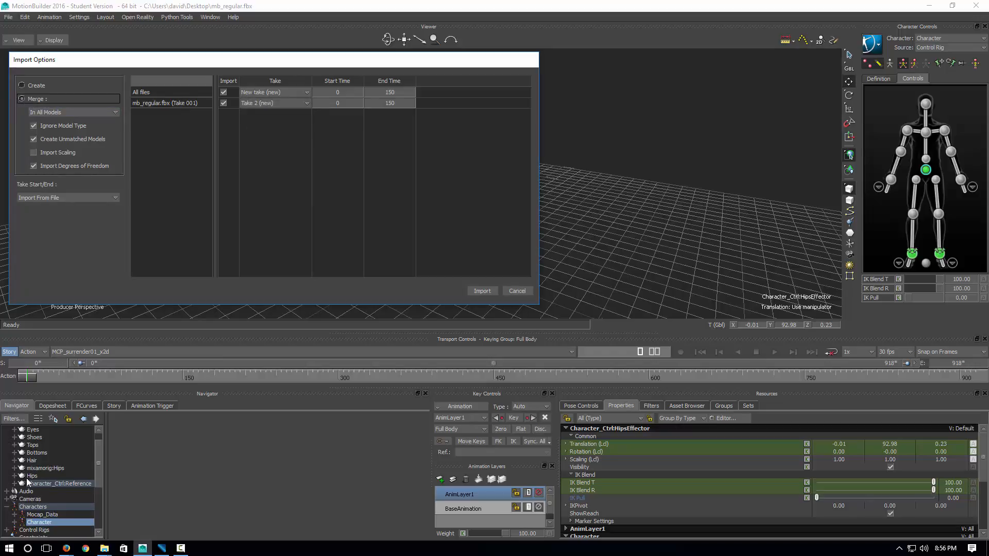
left_click(482, 291)
left_click(88, 352)
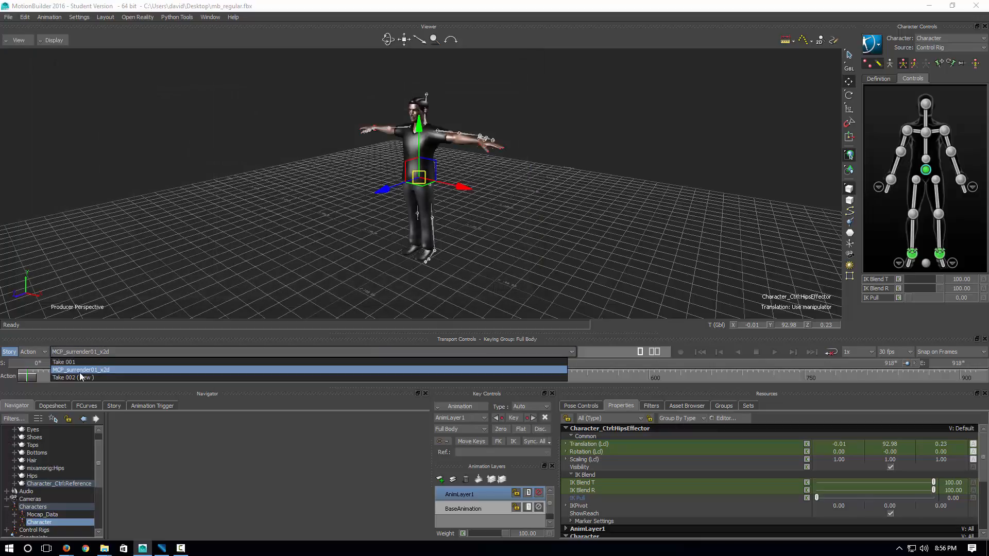